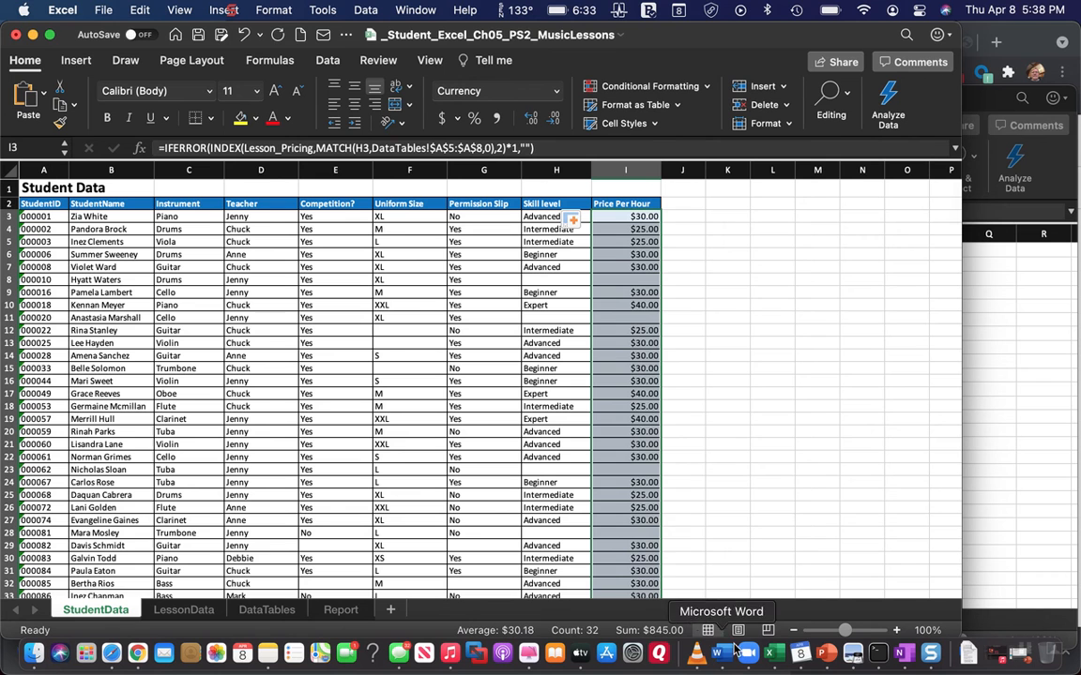
- Switch to the Word instructions and read task 3 on retrieving the lesson price with INDEX and MATCH in cell I3
left_click(719, 652)
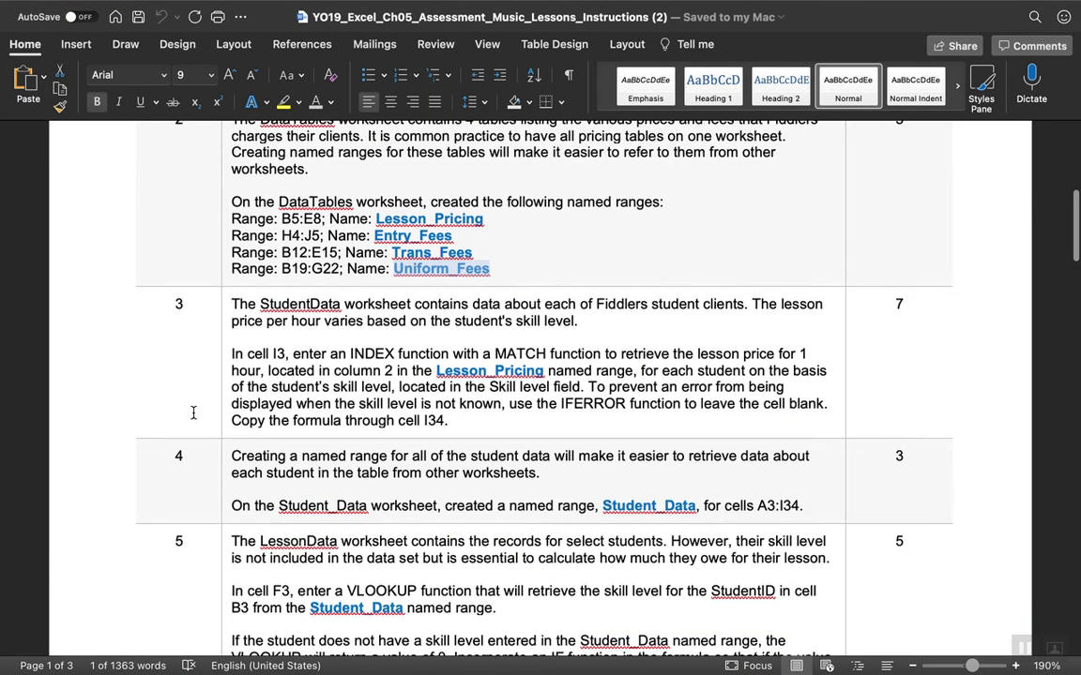
scroll(193, 413, "down", 3)
scroll(193, 413, "down", 5)
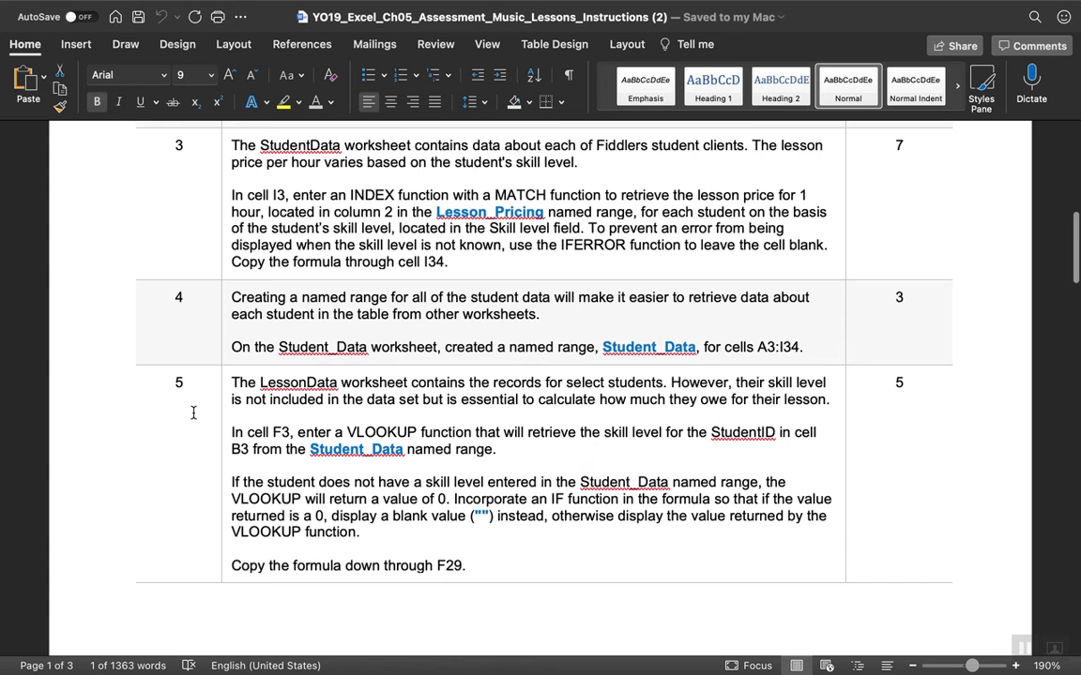
scroll(193, 413, "up", 8)
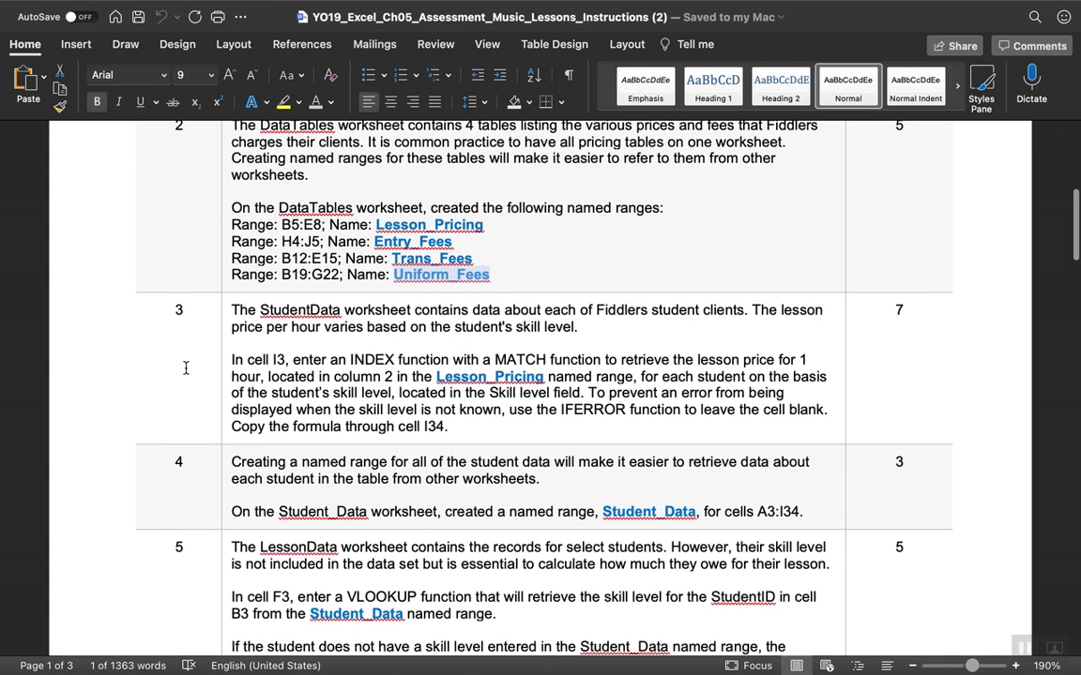
scroll(186, 367, "up", 2)
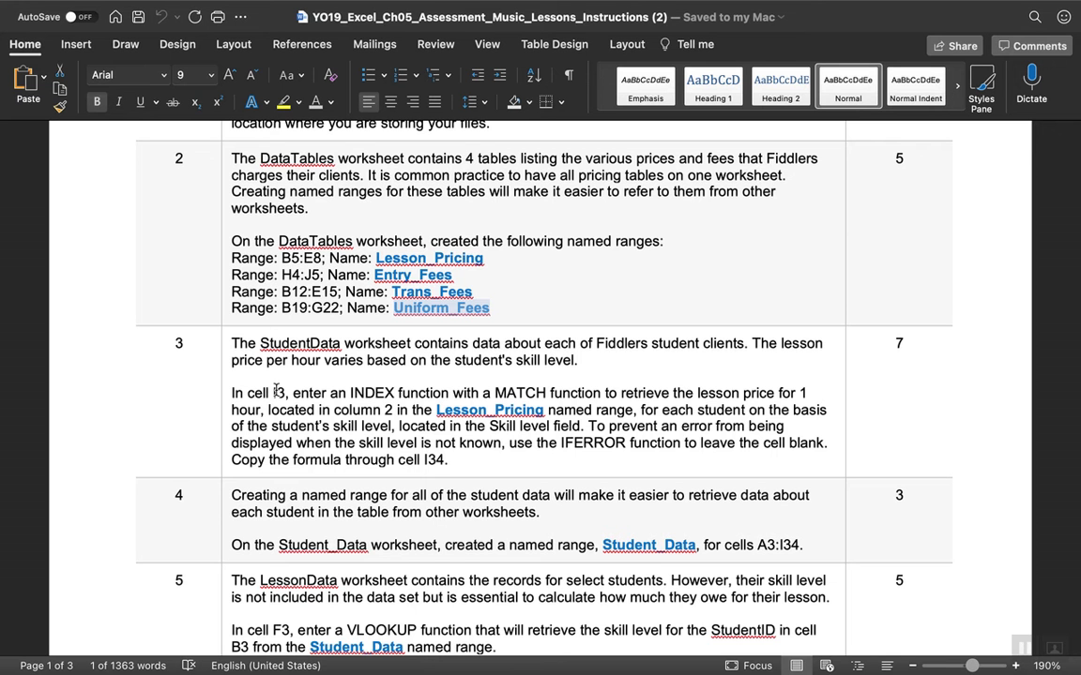
- Switch to Excel and compare the Price Per Hour formula on StudentData with the Lesson Pricing table on DataTables
mouse_move(514, 668)
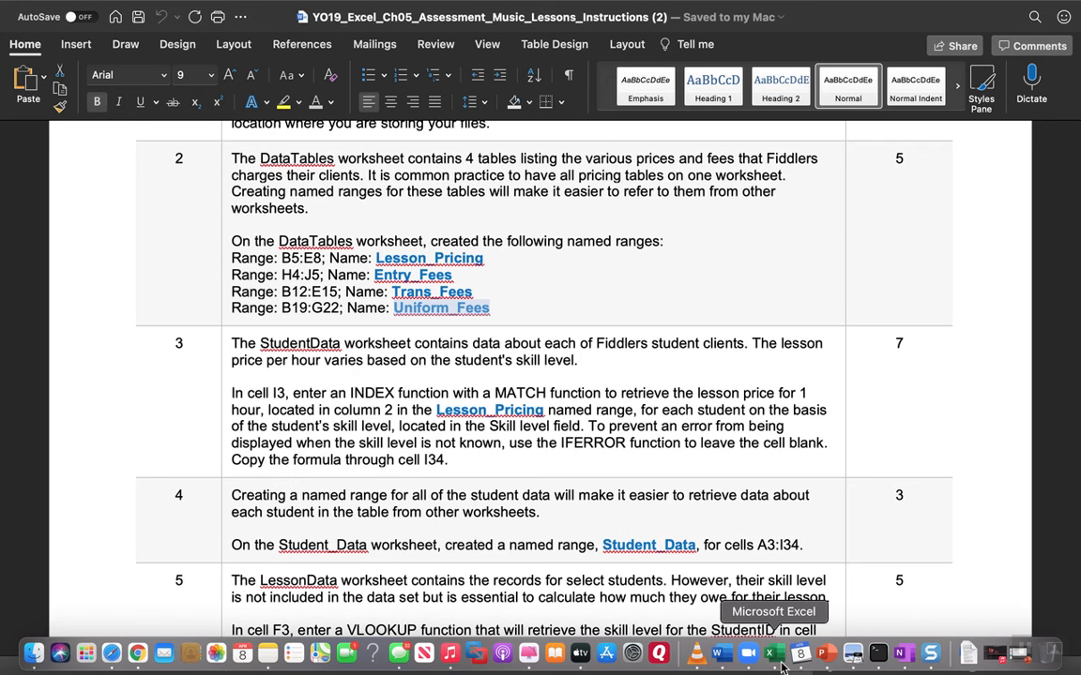
left_click(769, 654)
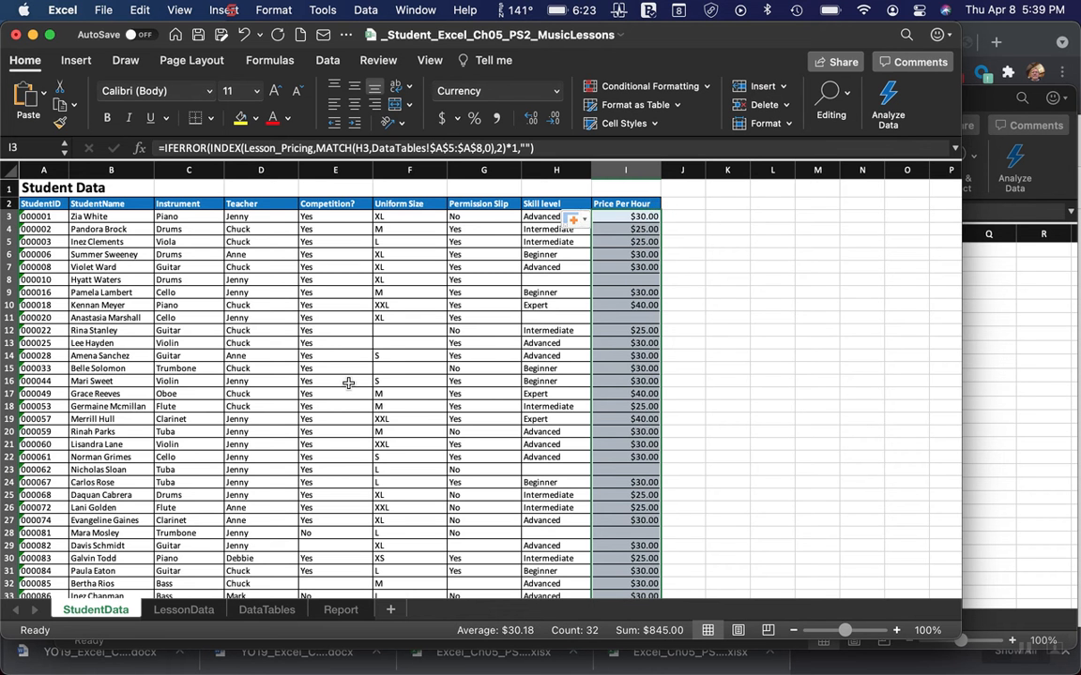
left_click(267, 611)
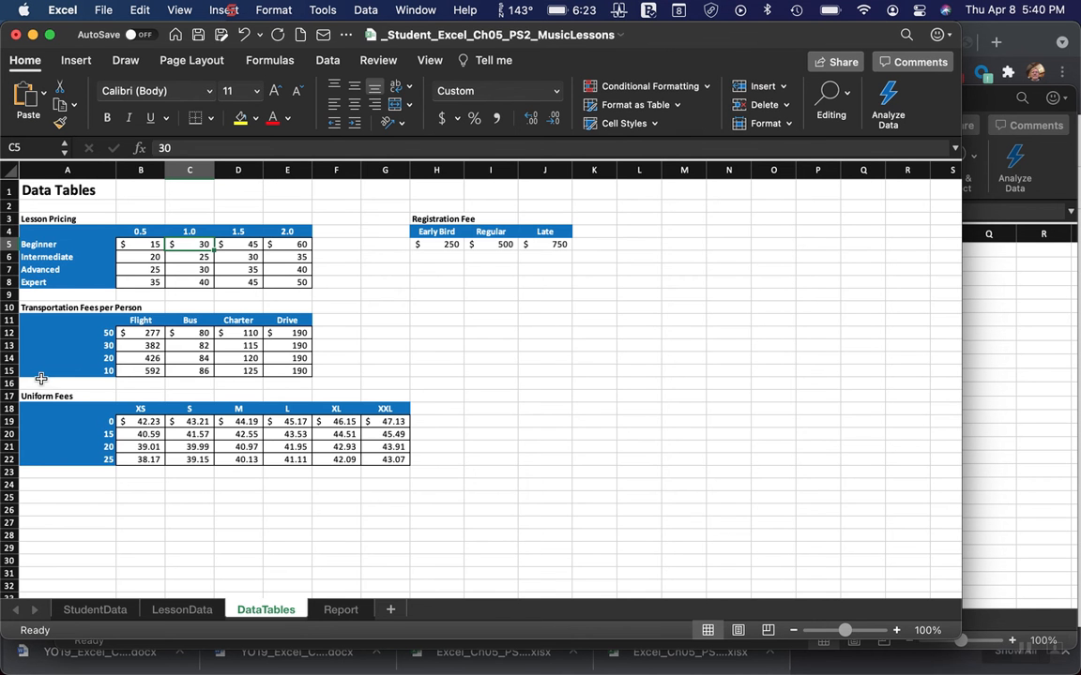
left_click(96, 609)
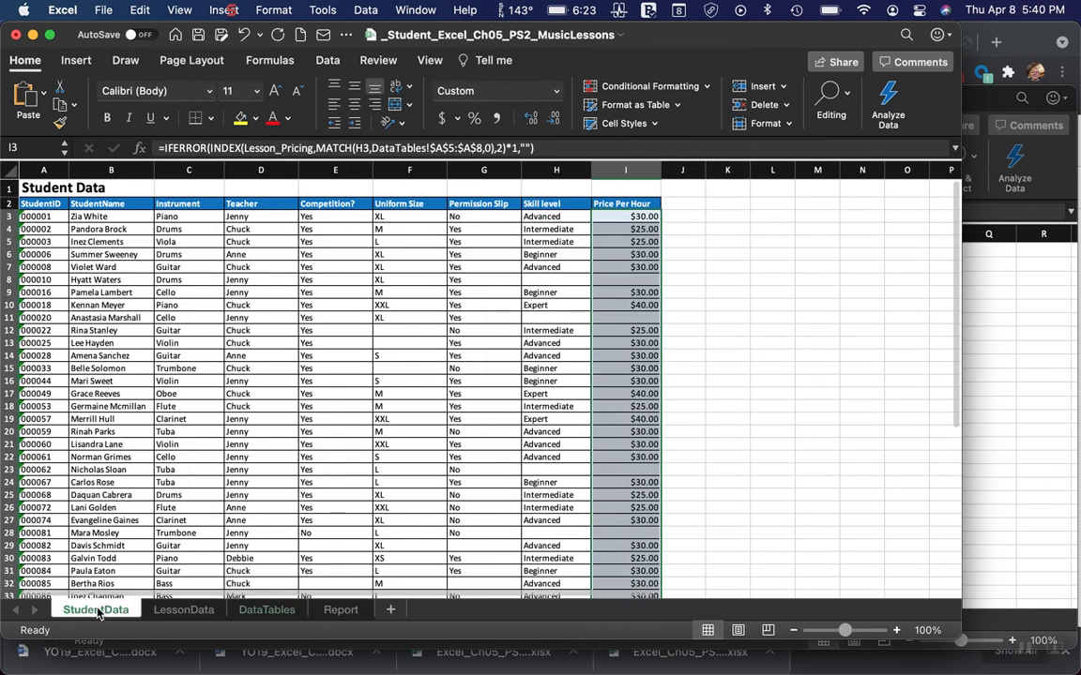
key("super+shift+Down")
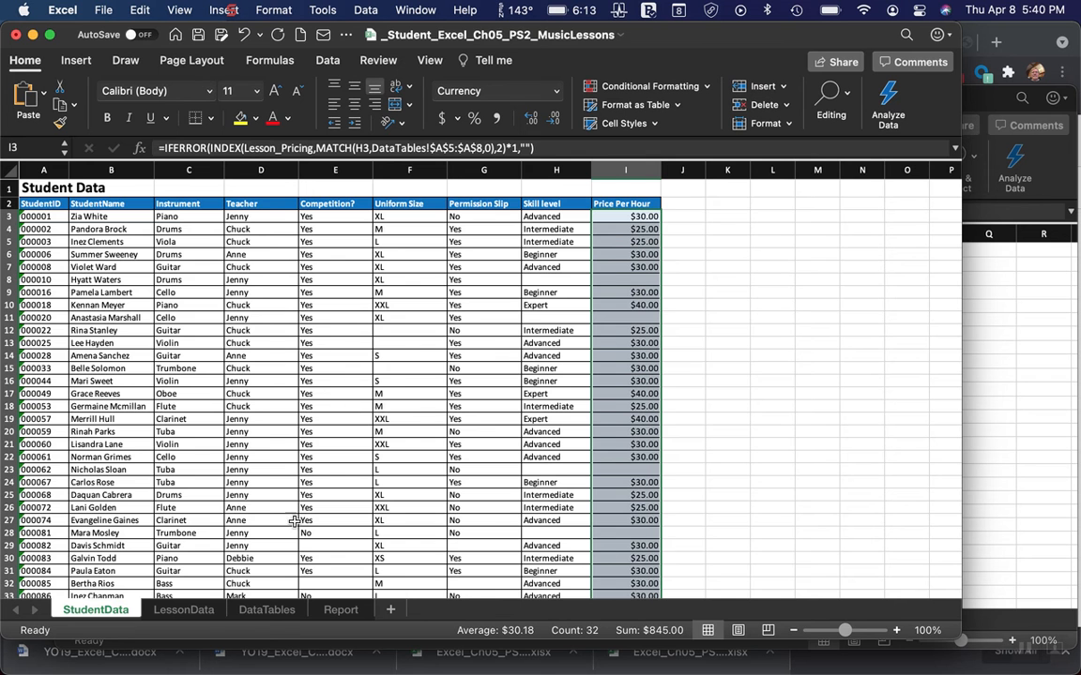
left_click(266, 610)
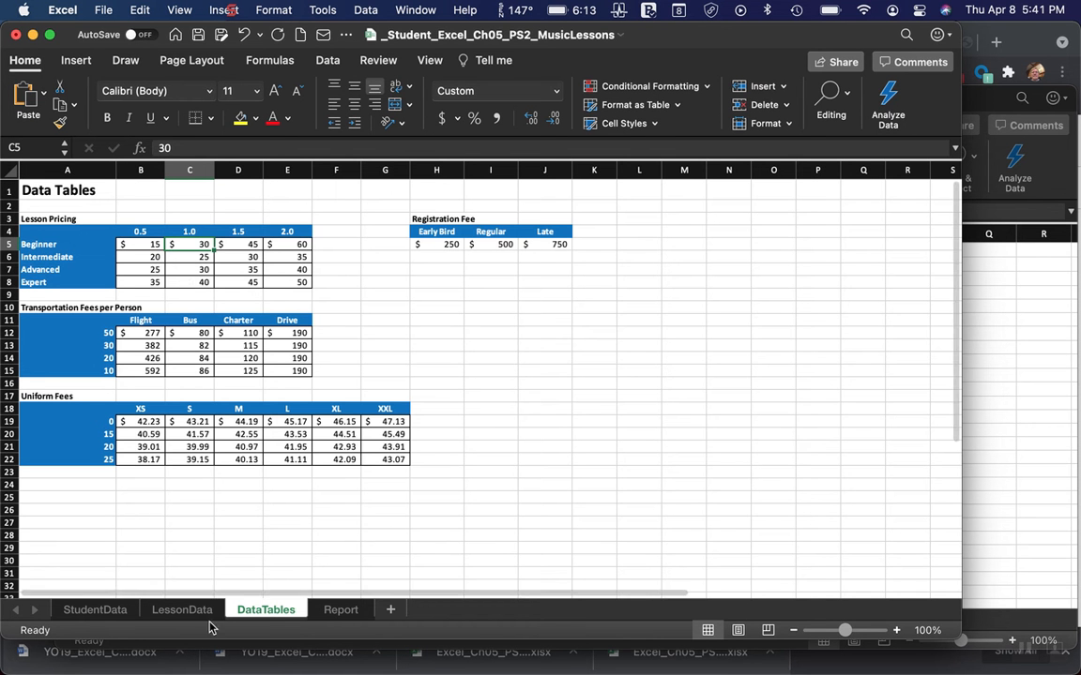
left_click(97, 611)
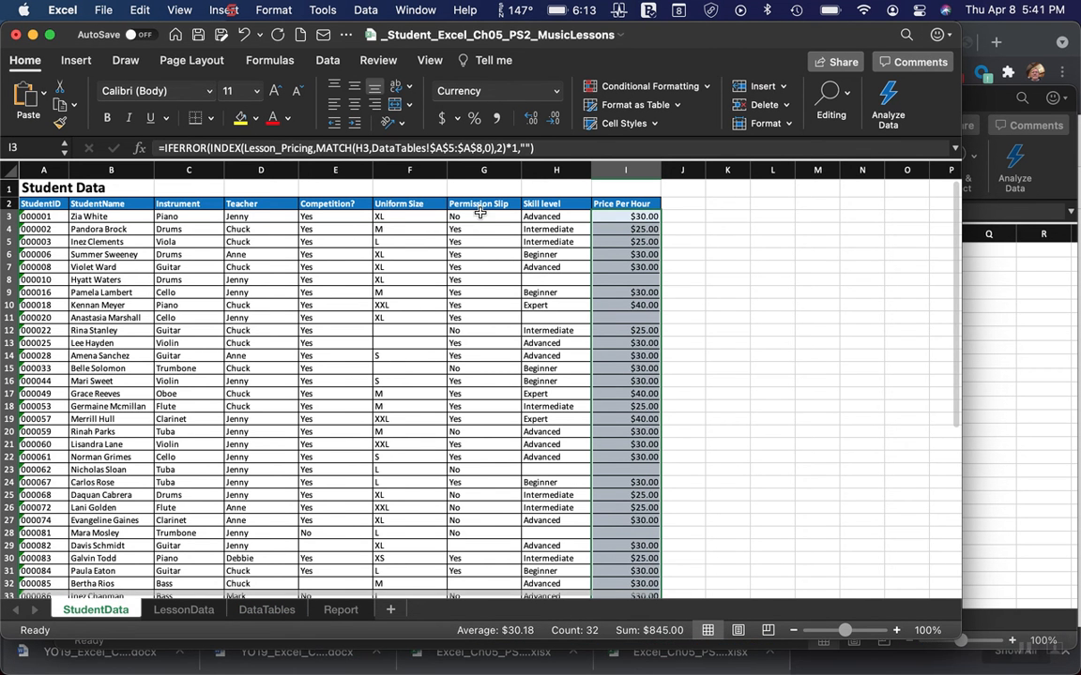
- Switch to the CSC155 - Index and Match workbook and examine the INDEX and MATCH formula in cell H9 of Sales
left_click(407, 11)
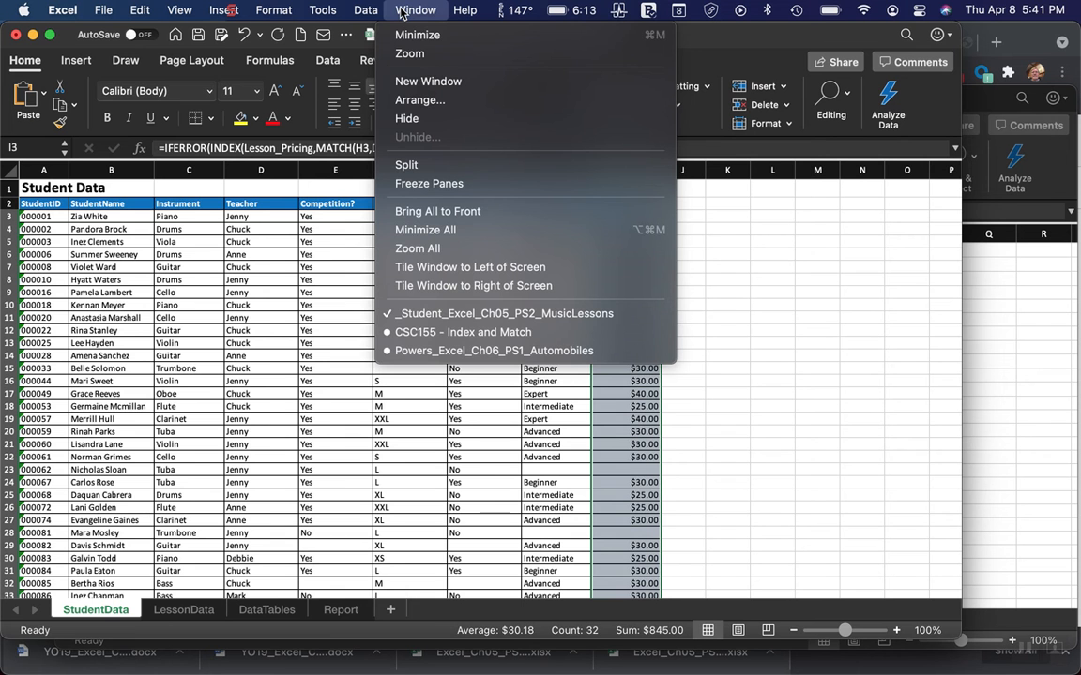
left_click(456, 333)
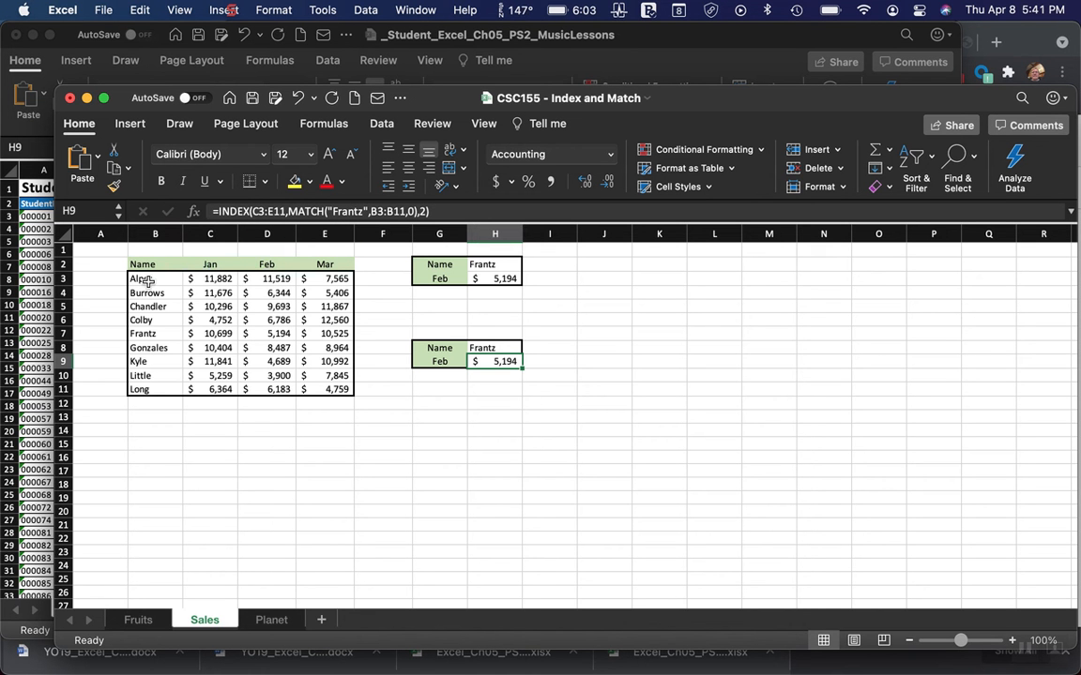
left_click(261, 212)
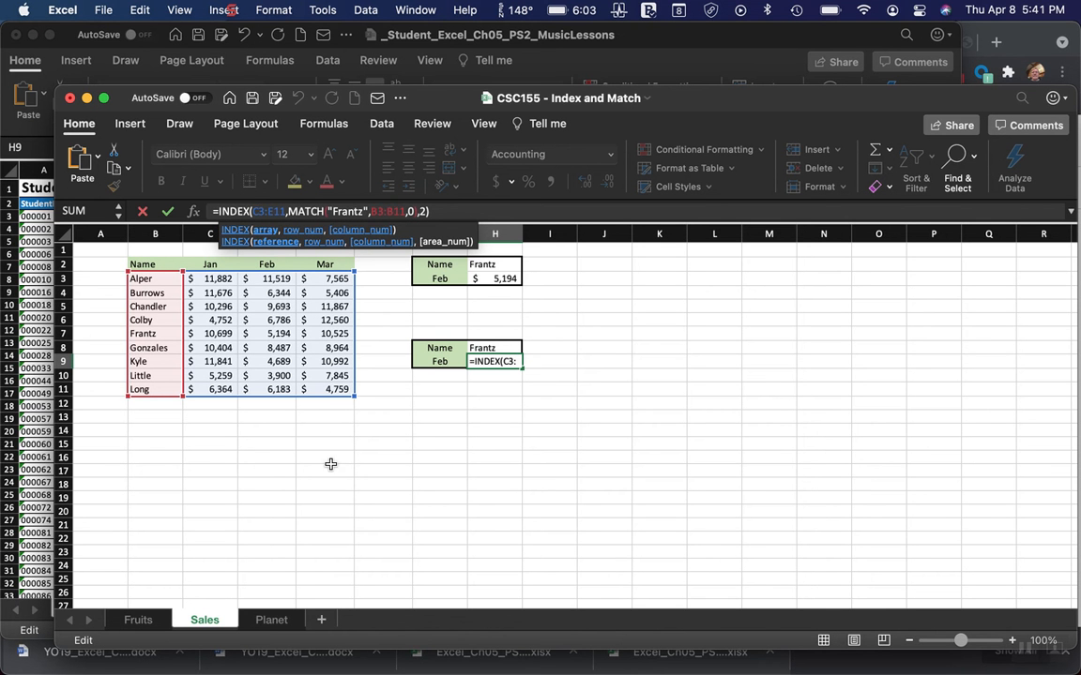
left_click(405, 496)
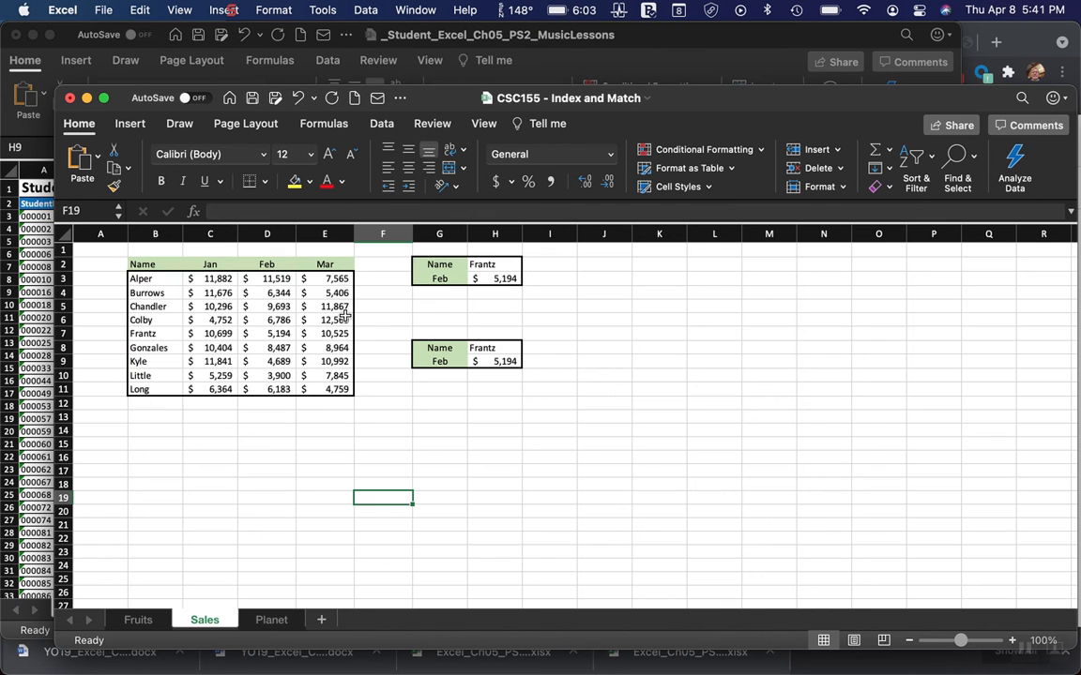
left_click(494, 361)
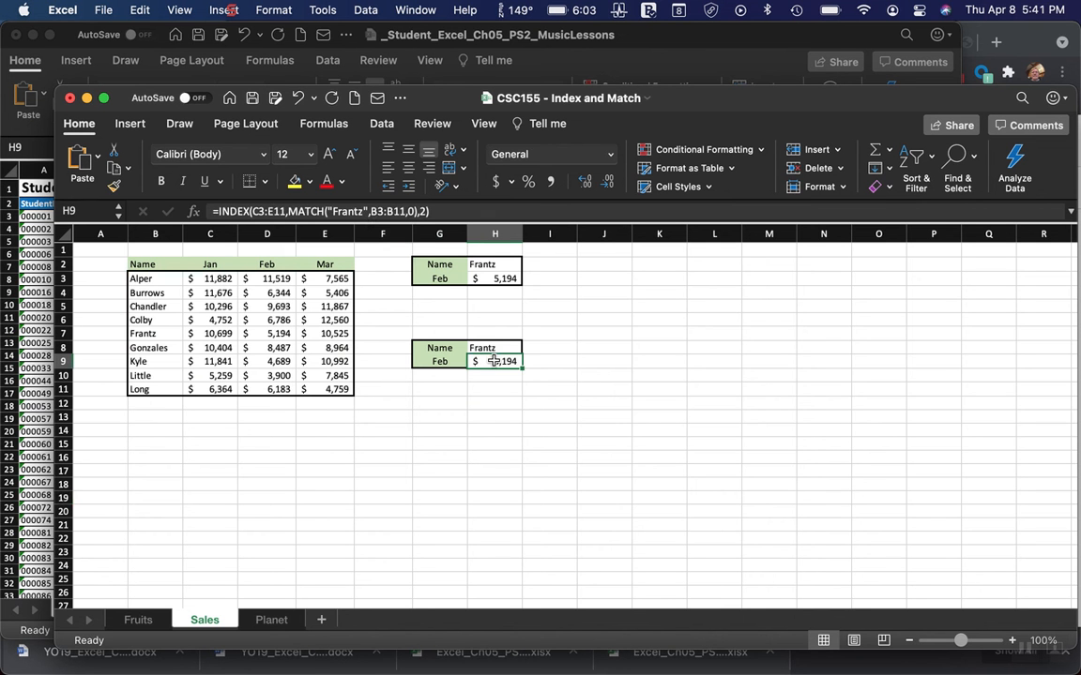
left_click(386, 212)
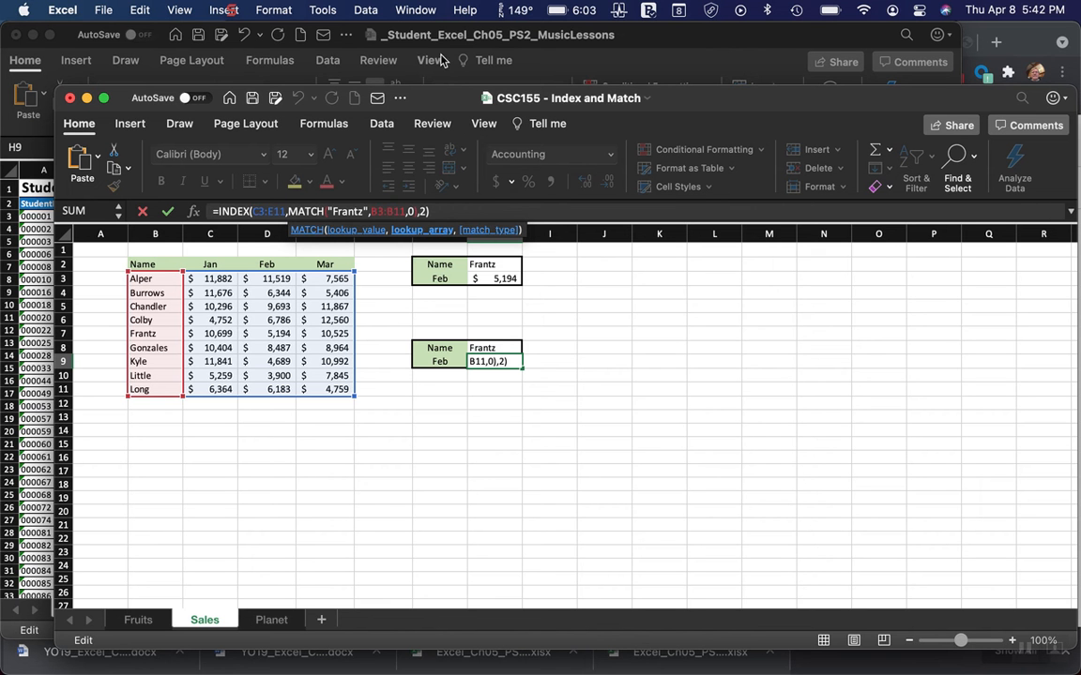
left_click(415, 10)
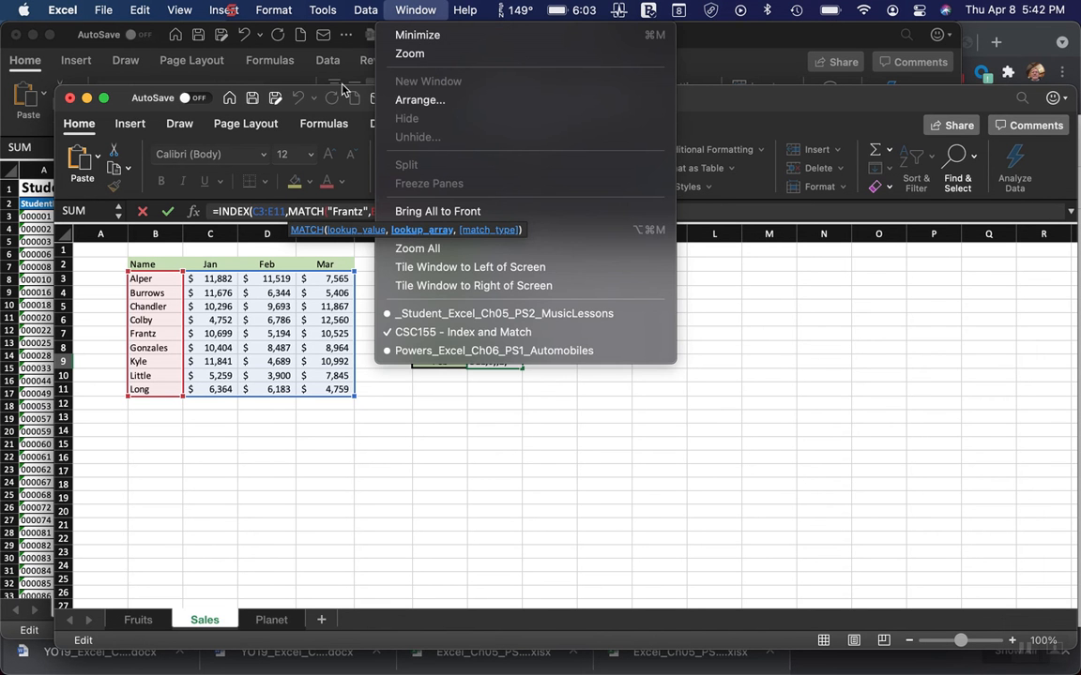
left_click(460, 317)
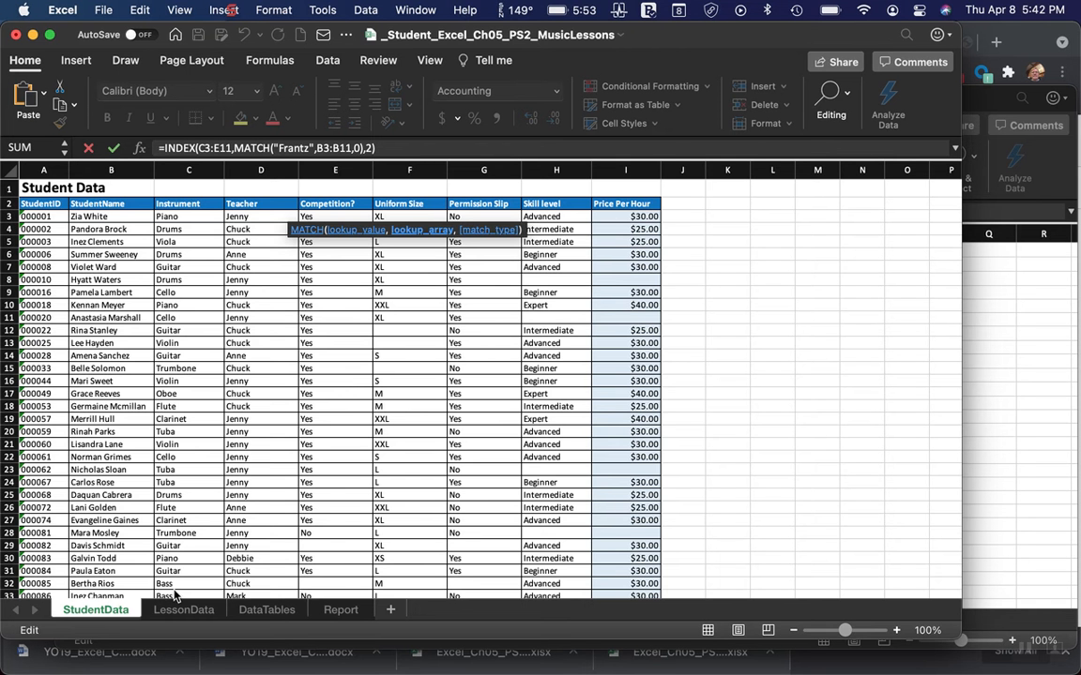
left_click(279, 611)
left_click(433, 354)
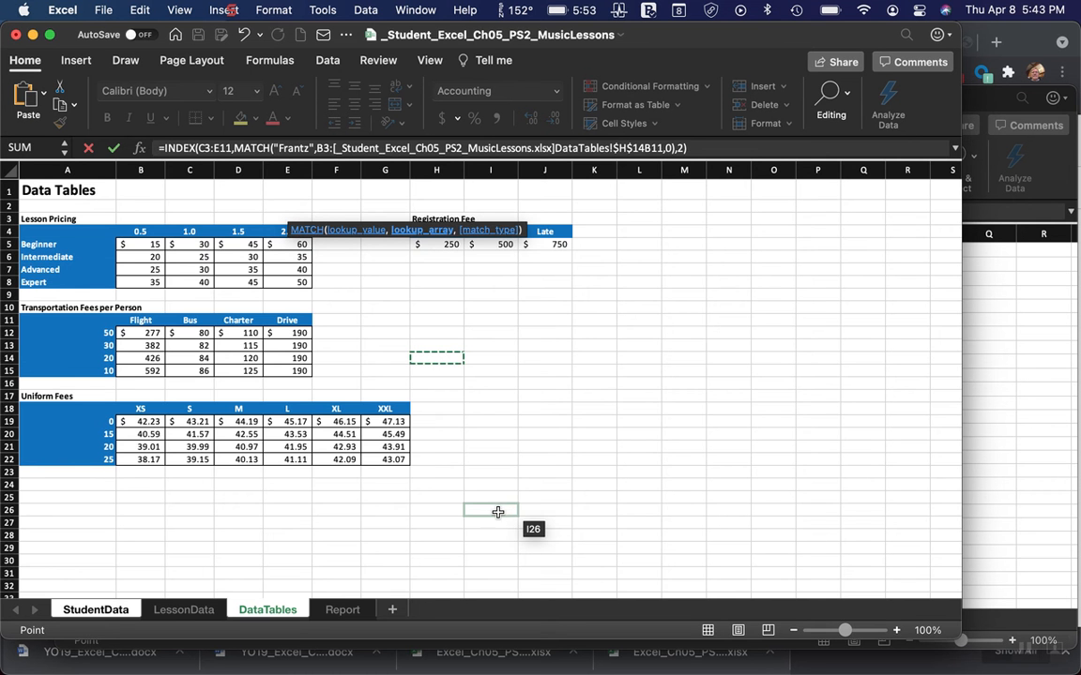
left_click(97, 611)
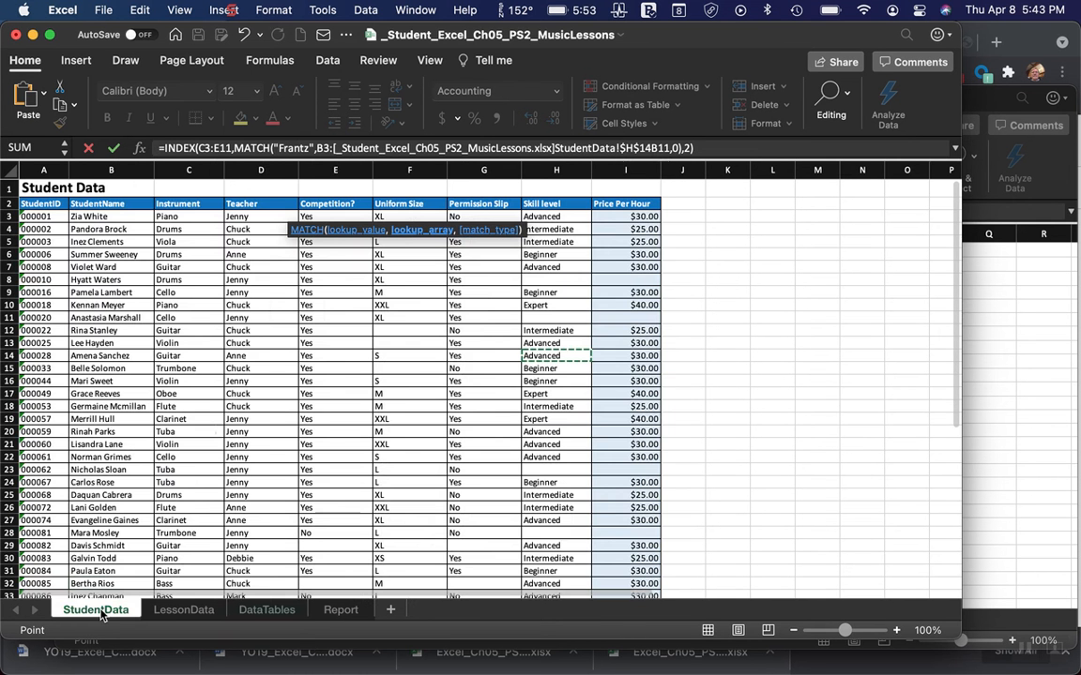
left_click(619, 216)
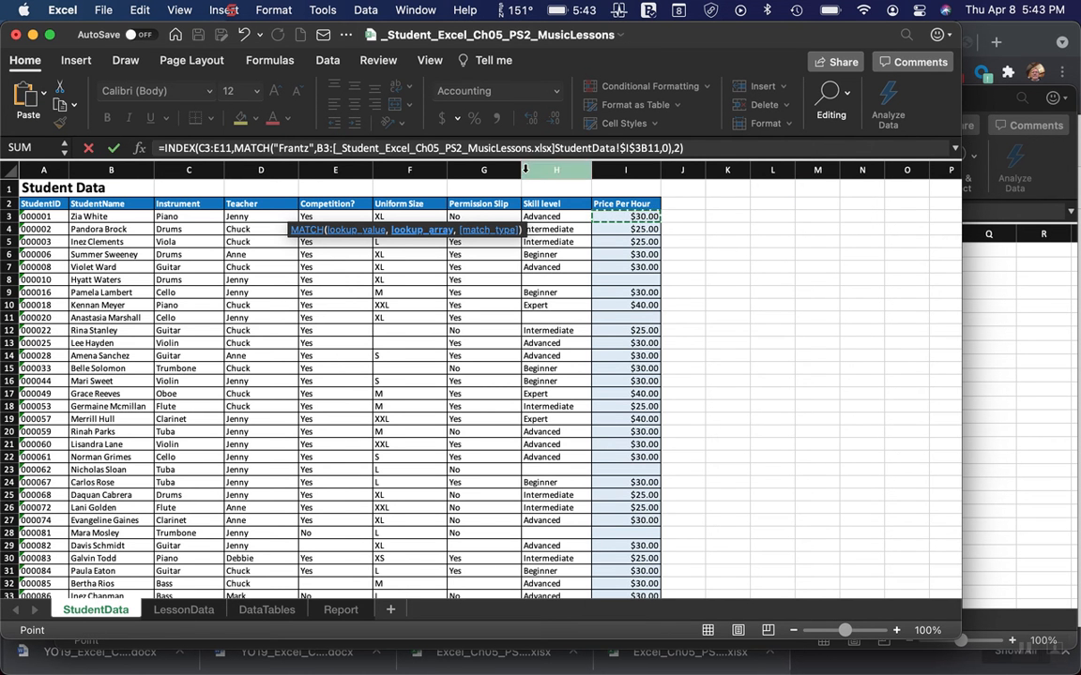
key("Escape")
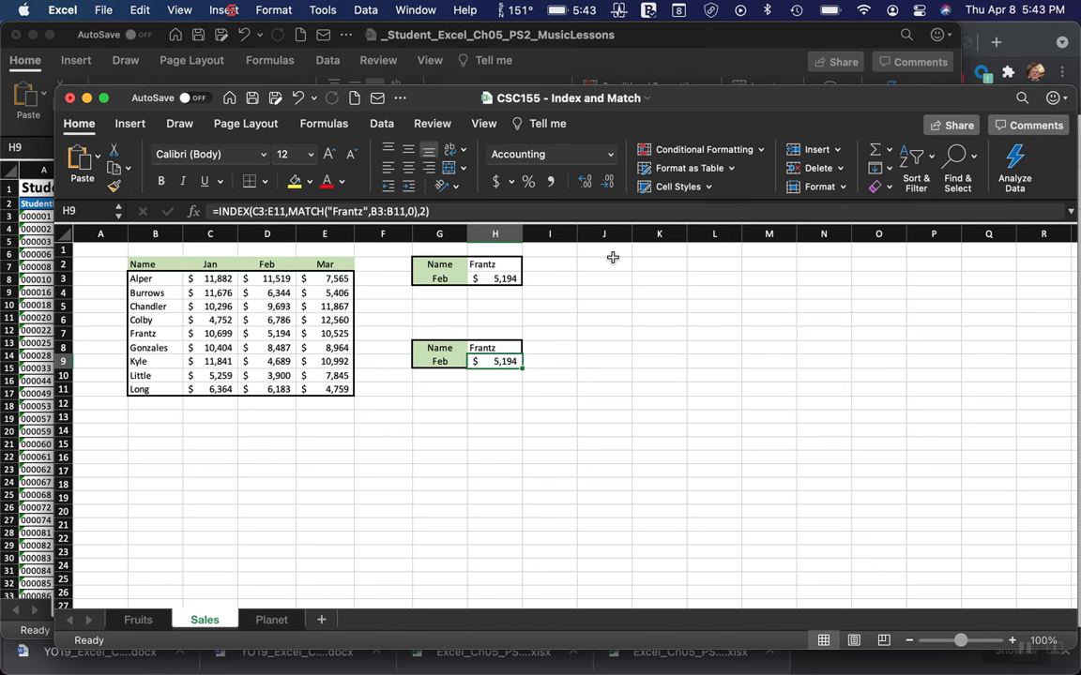
- Compare the IFERROR formula in I3 of the MusicLessons workbook with the INDEX and MATCH formula in H9 of the CSC155 workbook
left_click(414, 10)
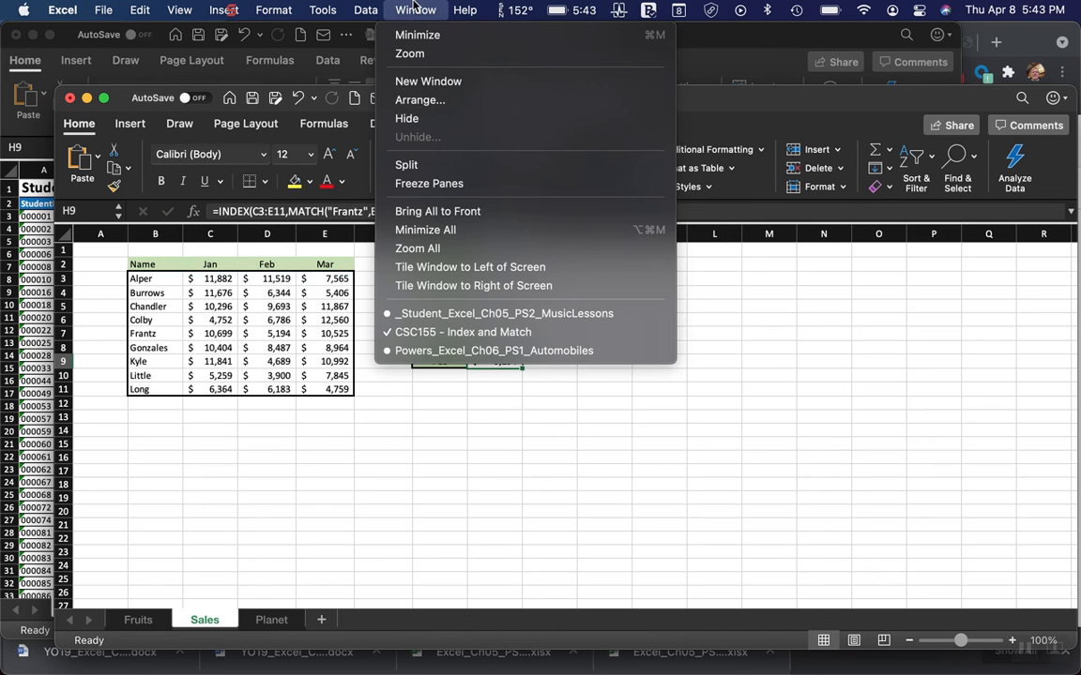
left_click(450, 314)
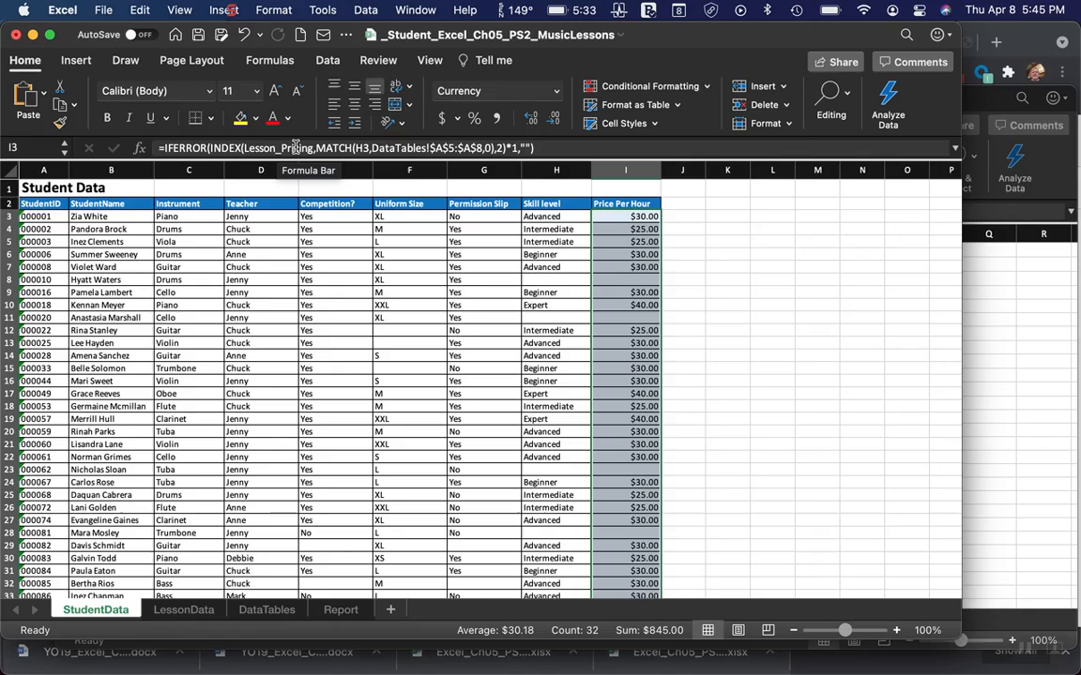
left_click(414, 9)
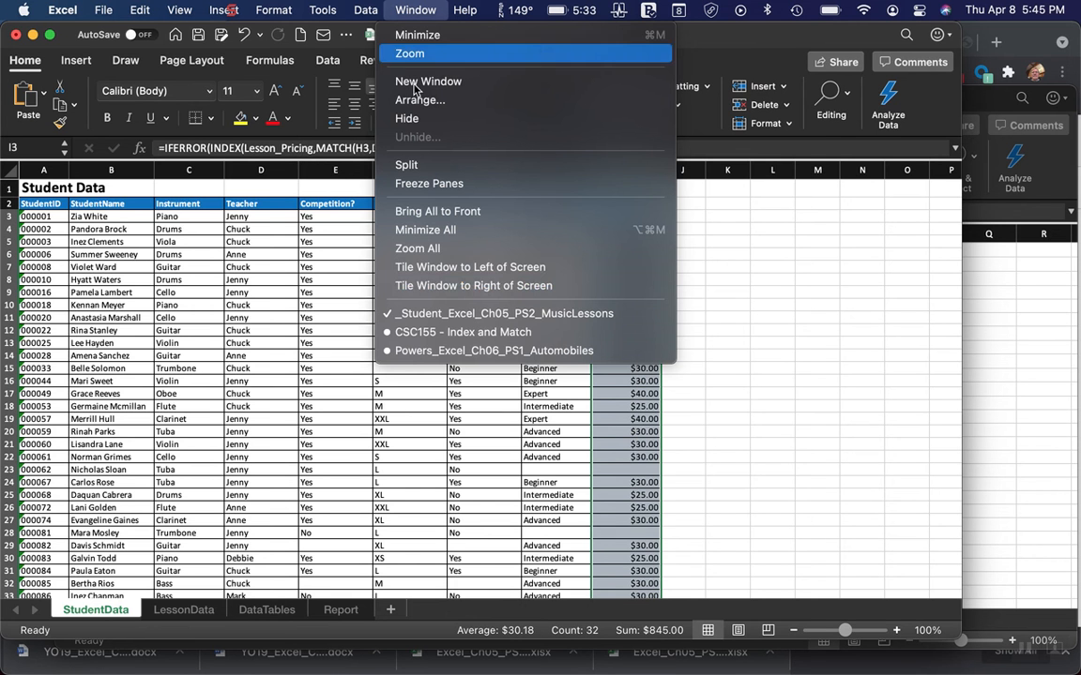
left_click(444, 334)
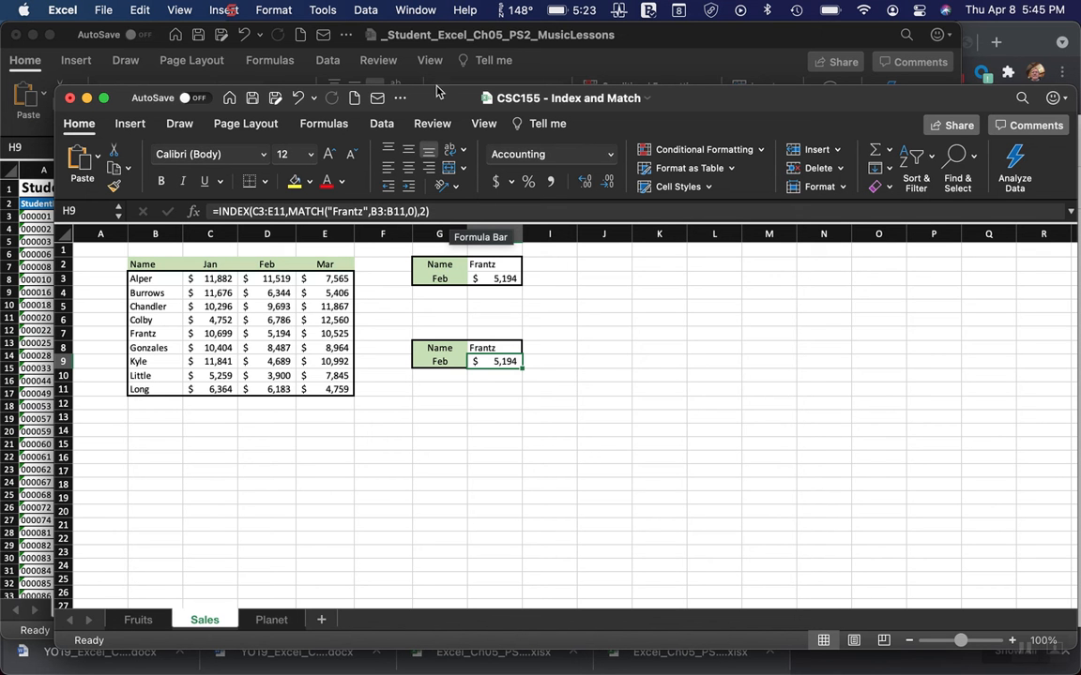
left_click(415, 11)
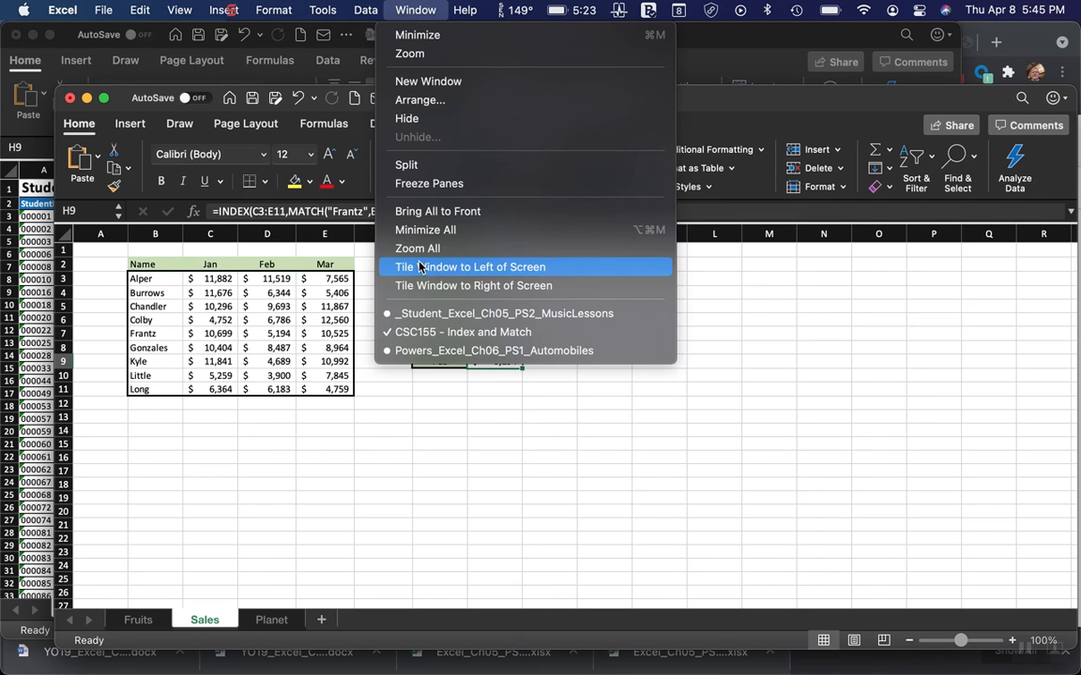
left_click(425, 333)
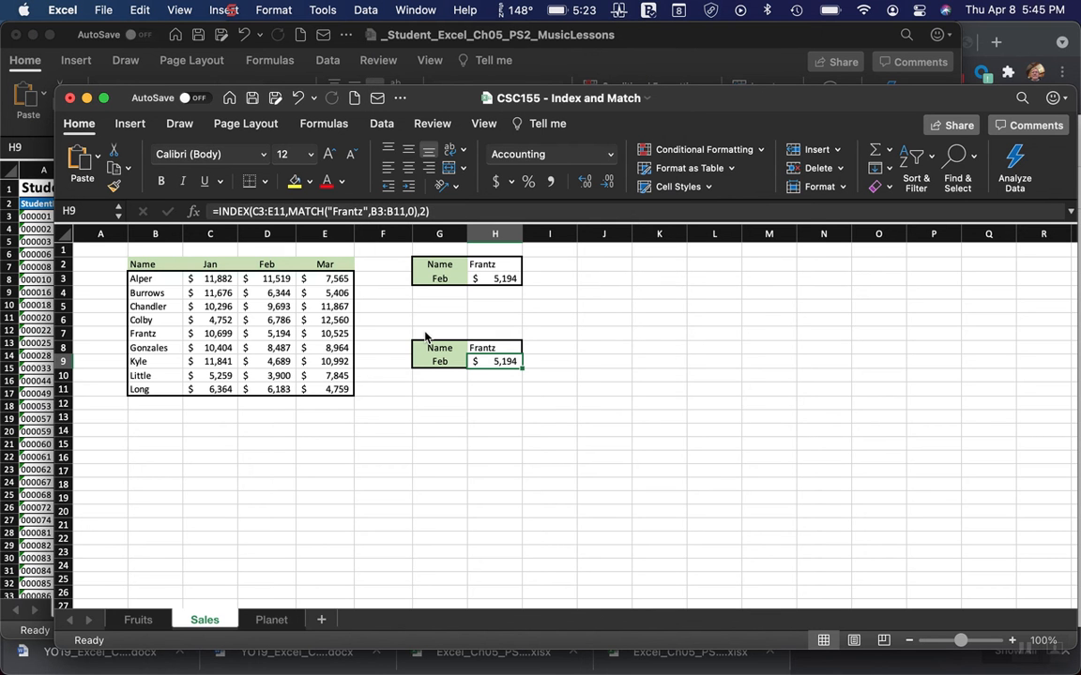
left_click(416, 10)
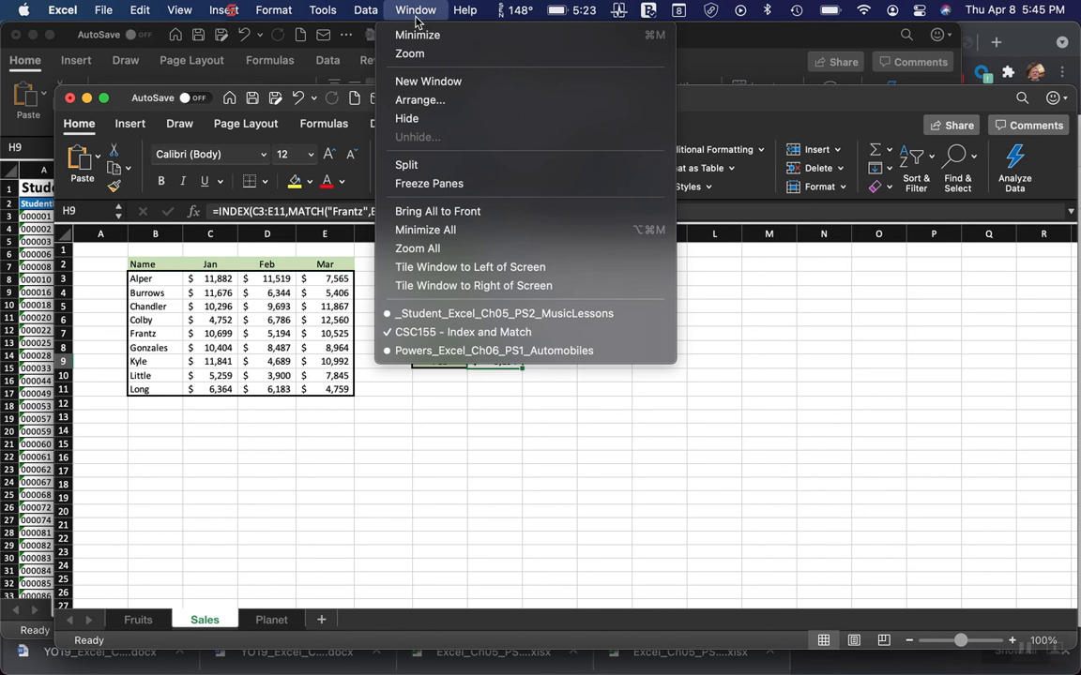
left_click(457, 314)
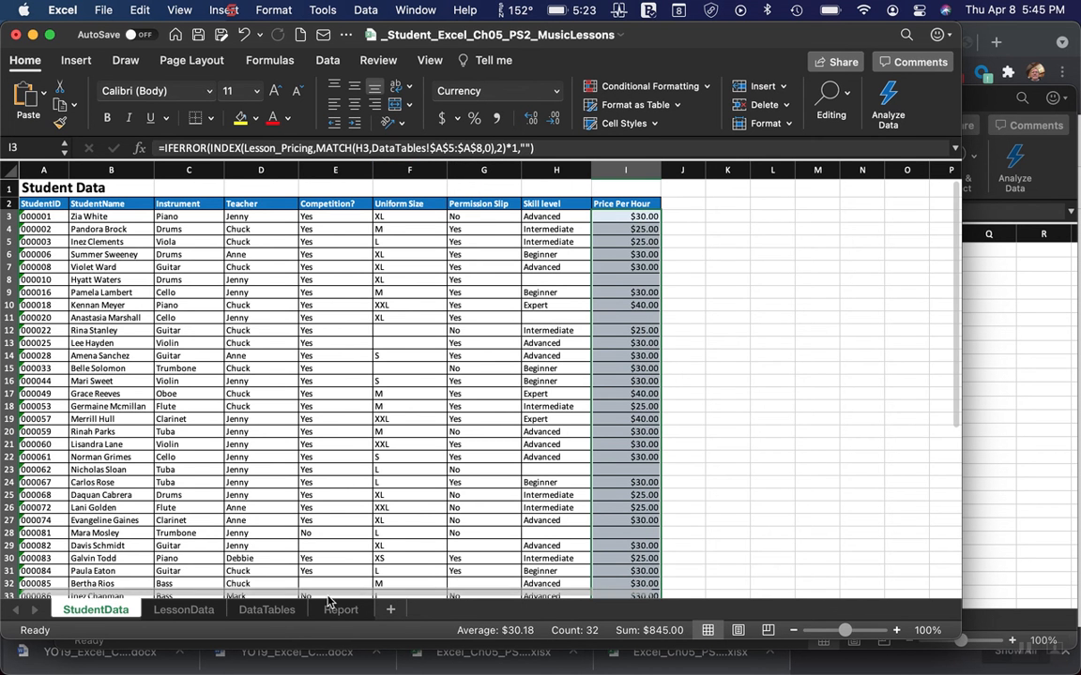
- Examine the skill level labels in A5:A8 on DataTables that the MATCH function searches, and return to the StudentData formula
left_click(285, 610)
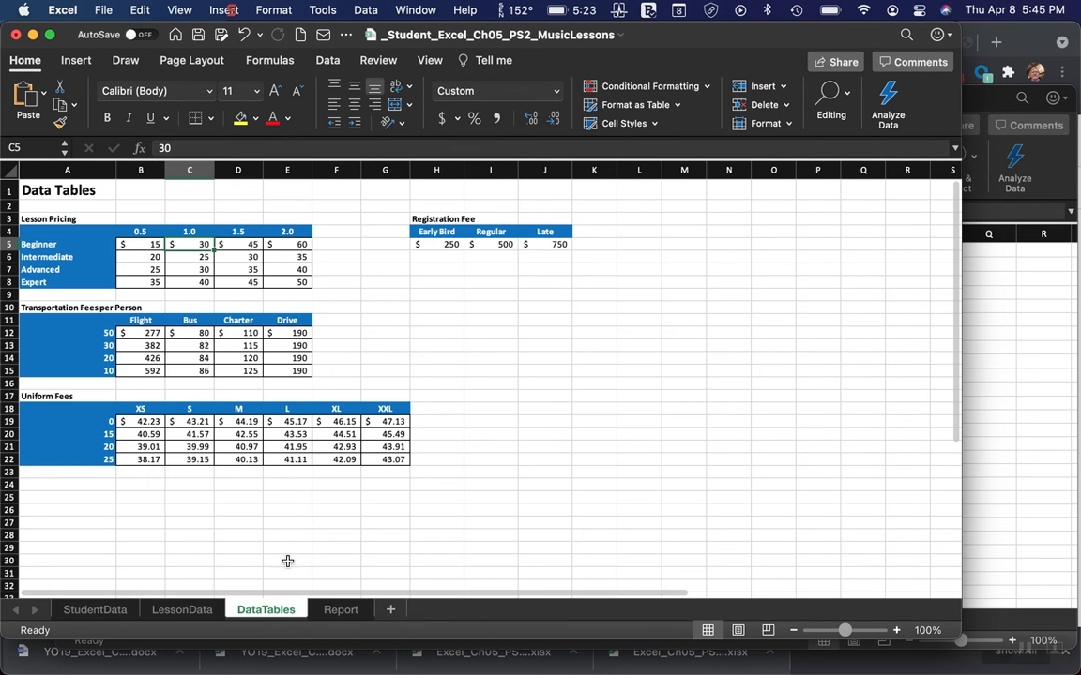
left_click(33, 243)
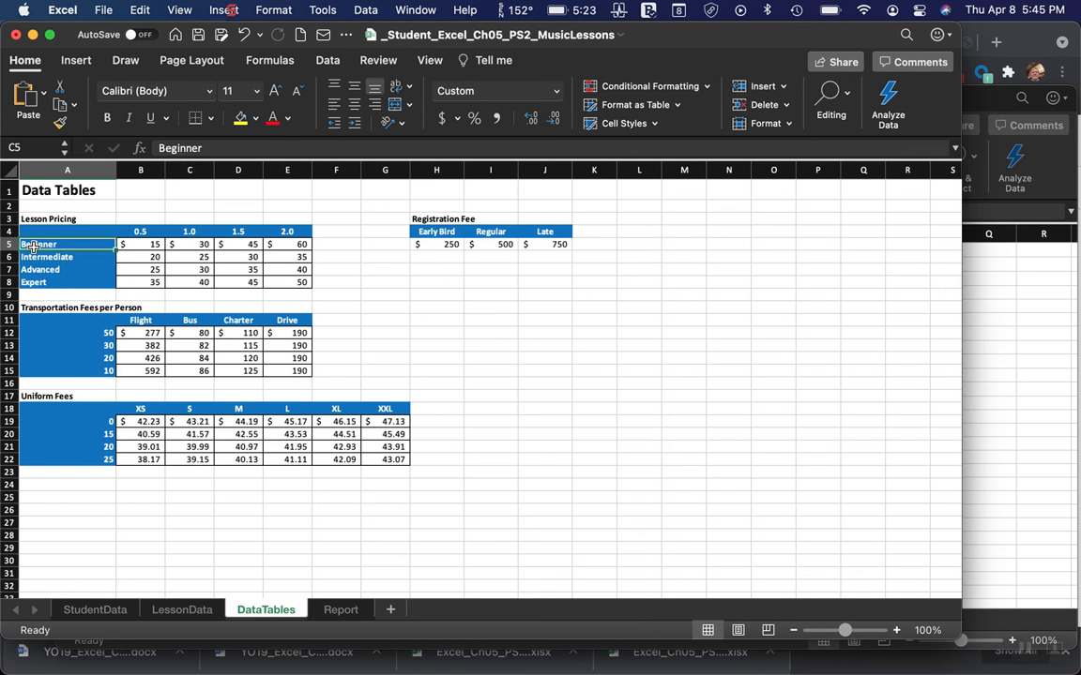
left_click_drag(34, 246, 43, 282)
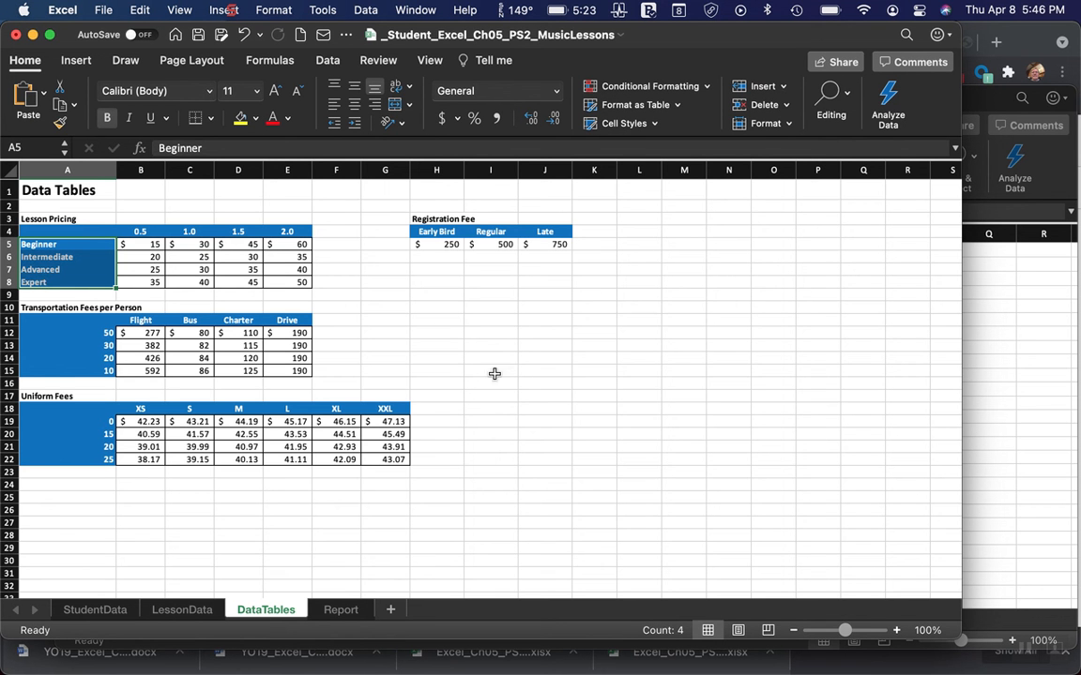
left_click(89, 610)
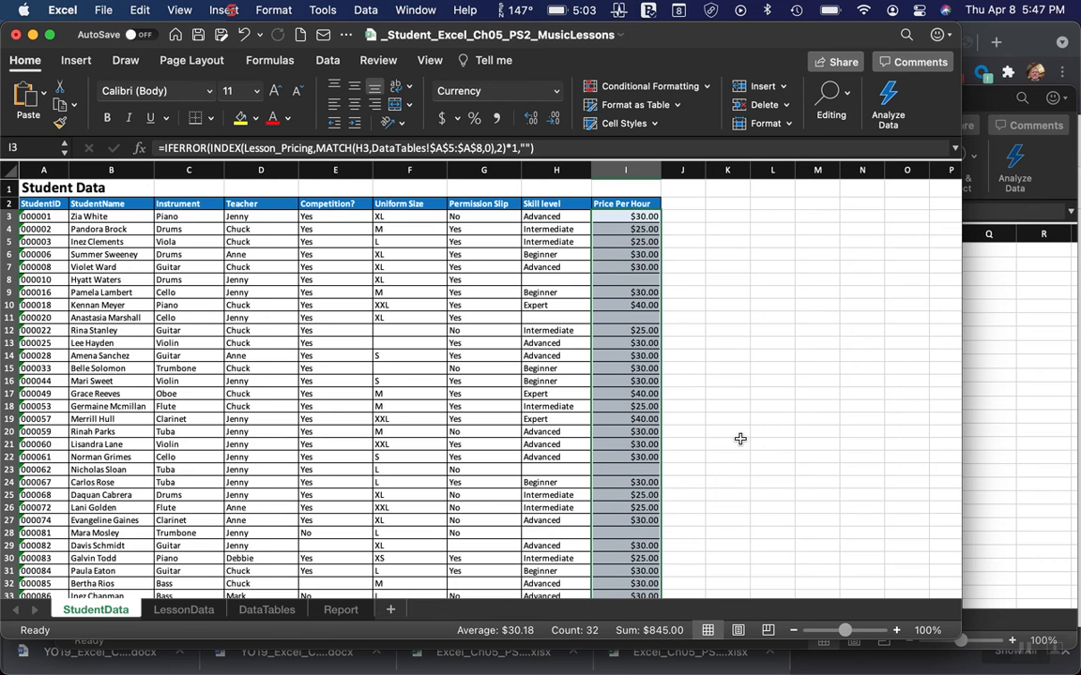
- Switch to the Music Lessons instructions in Word and read through the remaining tasks from step 3 to step 13
mouse_move(635, 672)
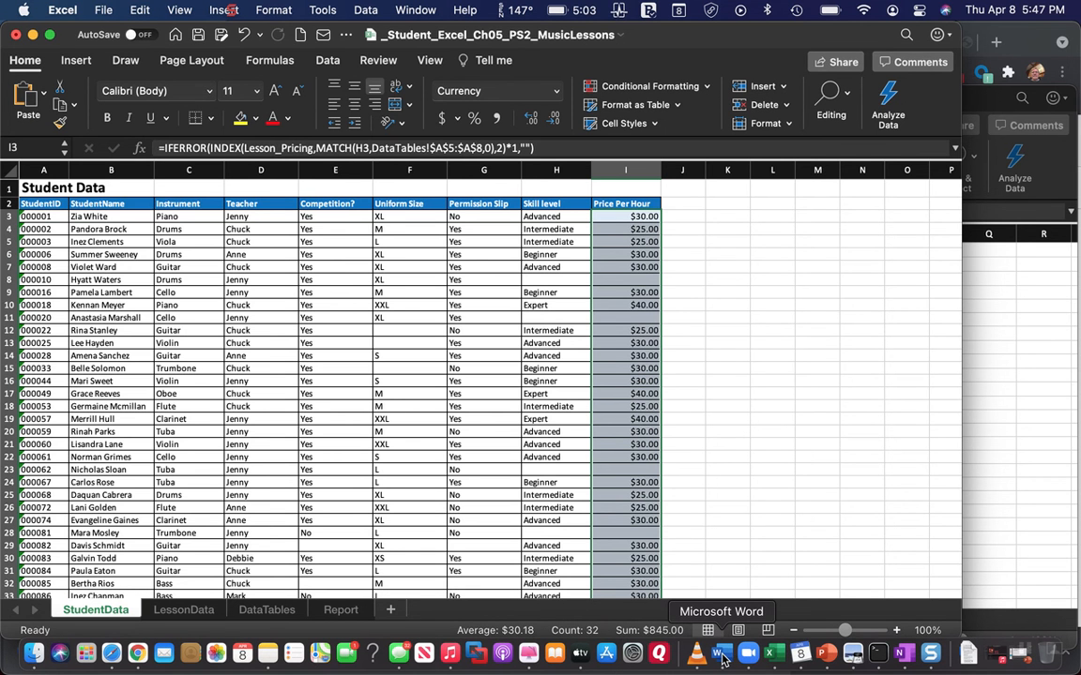
left_click(723, 659)
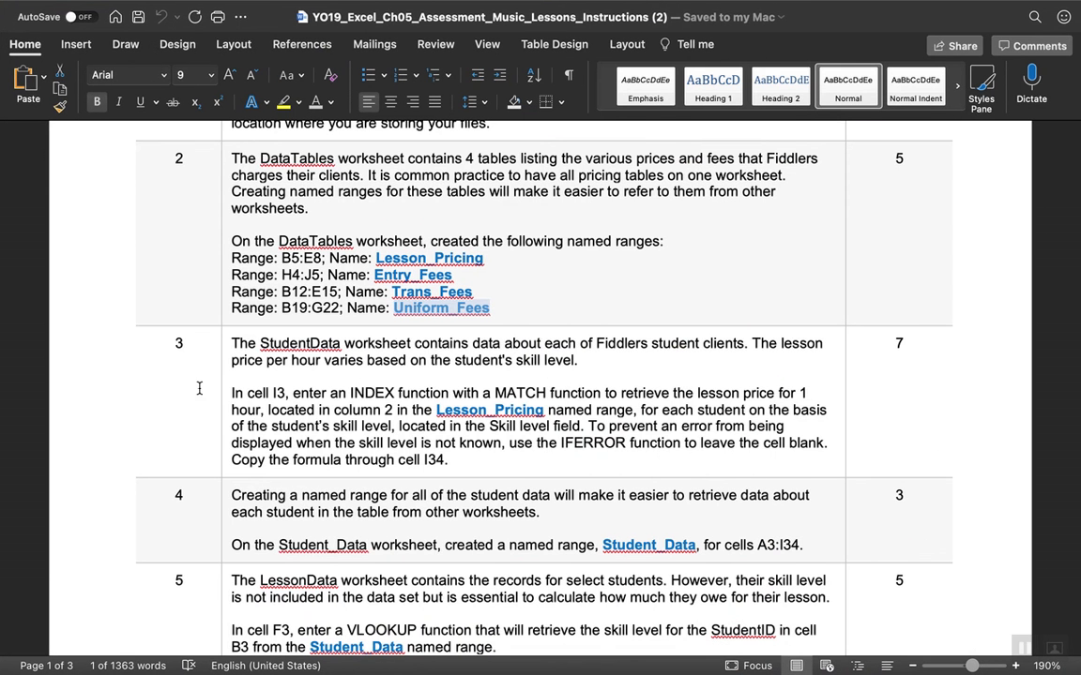
scroll(155, 422, "down", 2)
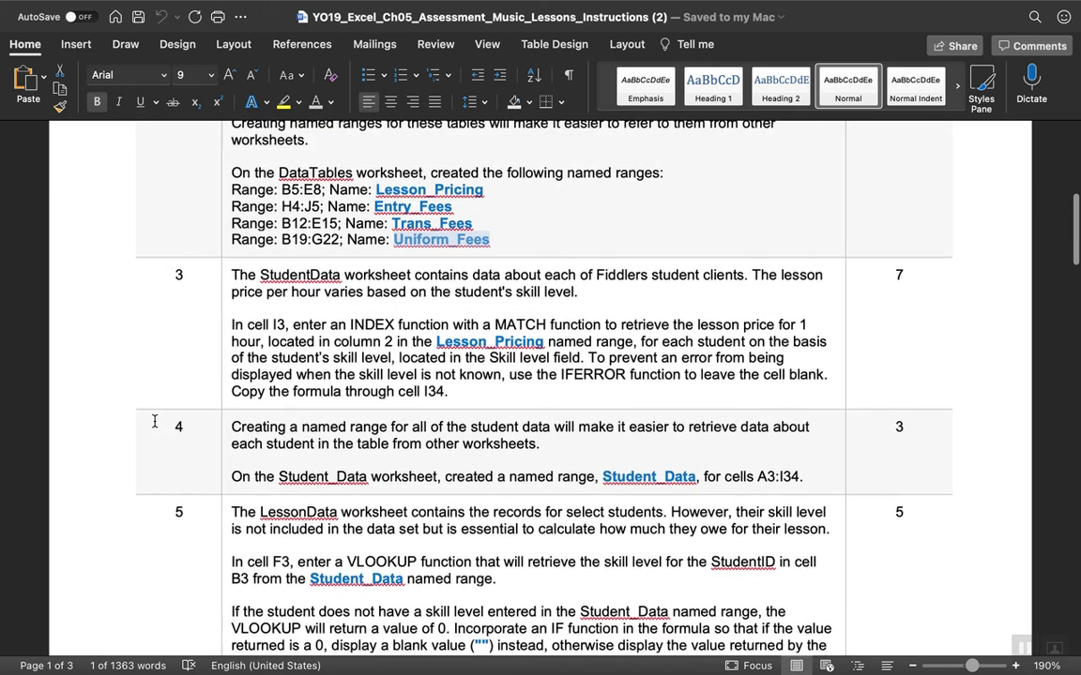
scroll(155, 421, "down", 5)
scroll(155, 421, "down", 14)
scroll(154, 421, "down", 1)
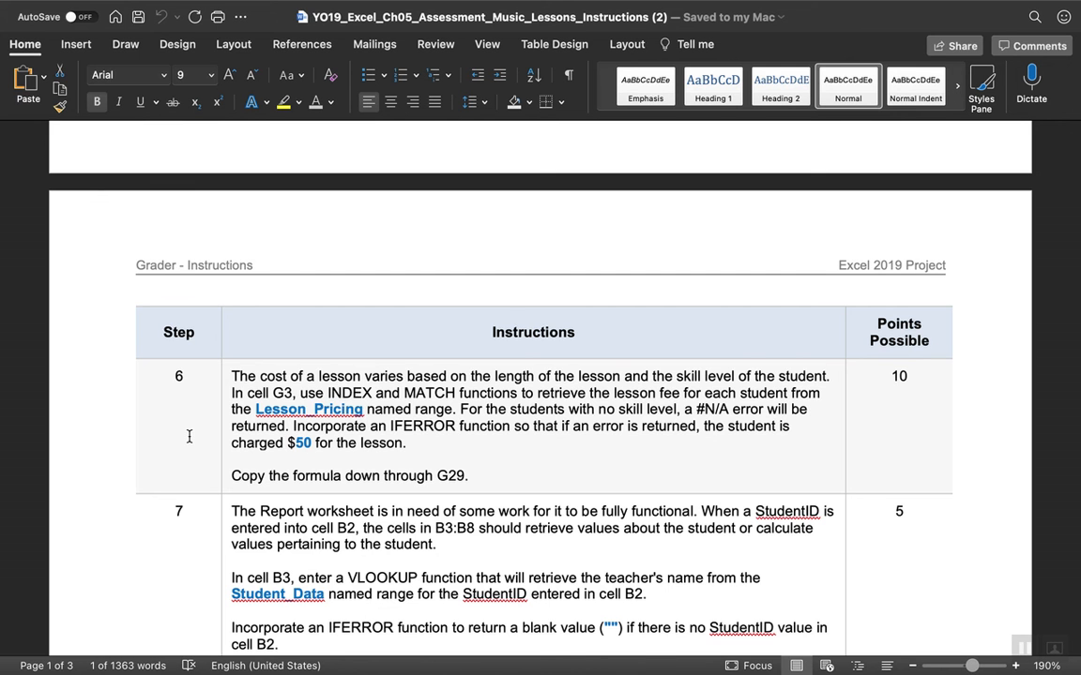
scroll(188, 437, "down", 9)
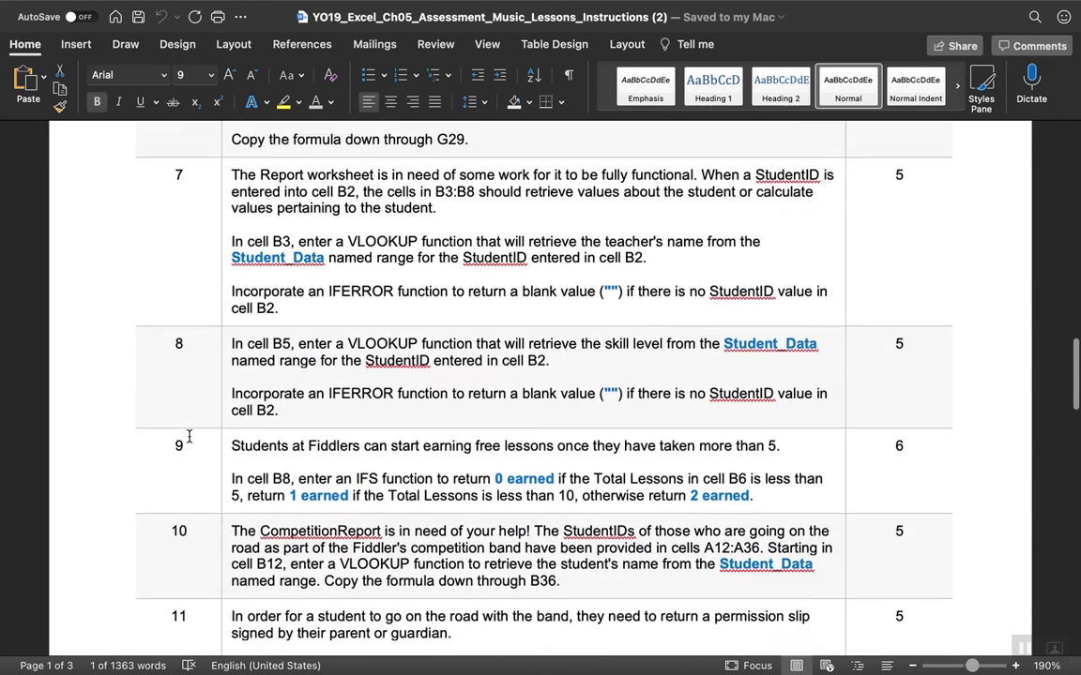
scroll(188, 436, "down", 4)
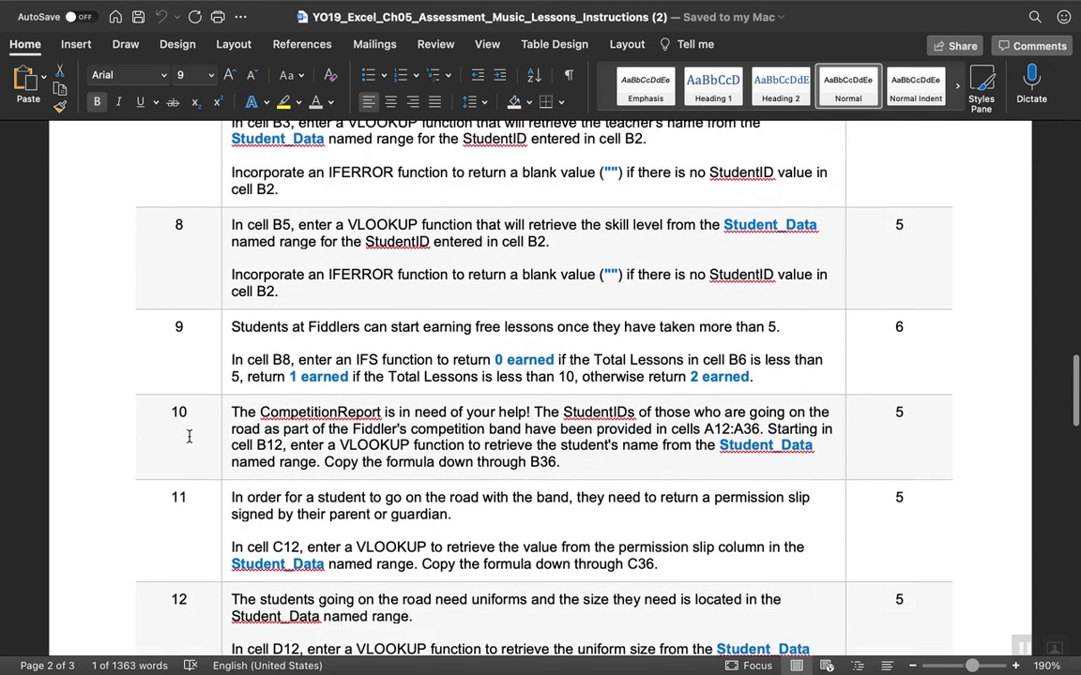
scroll(189, 436, "down", 3)
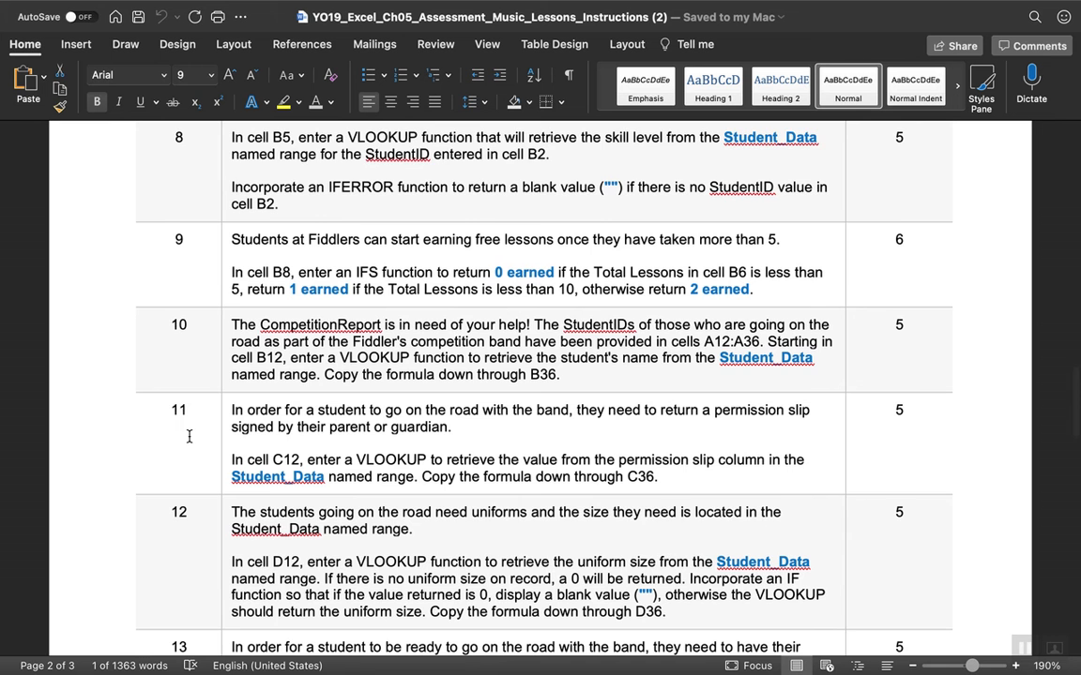
scroll(189, 437, "down", 4)
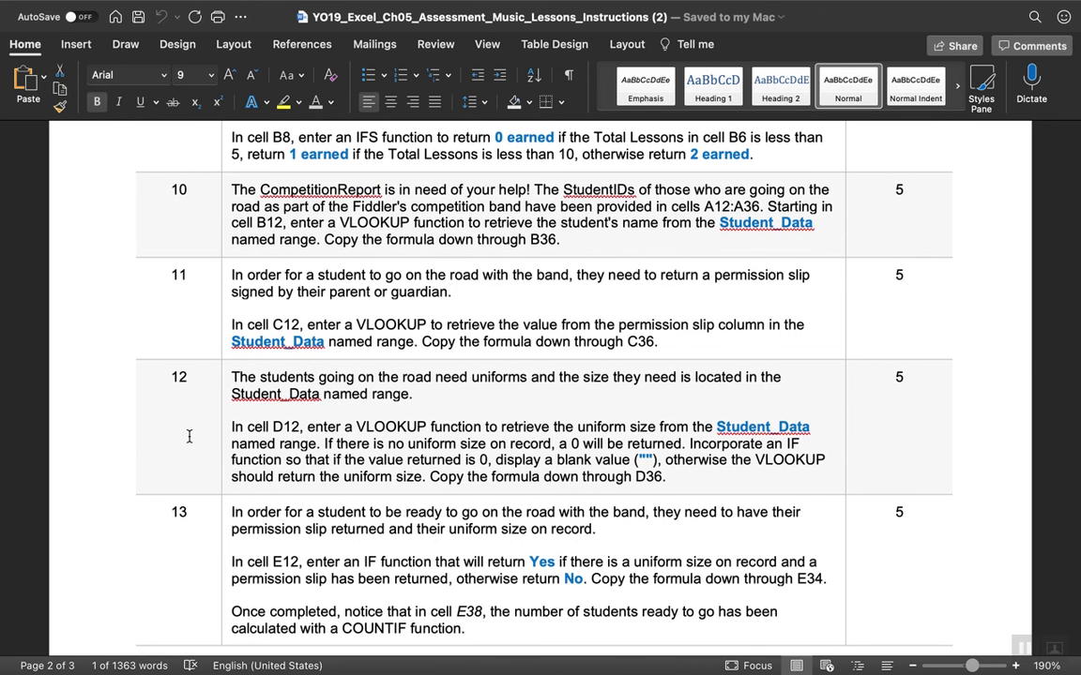
scroll(188, 436, "down", 3)
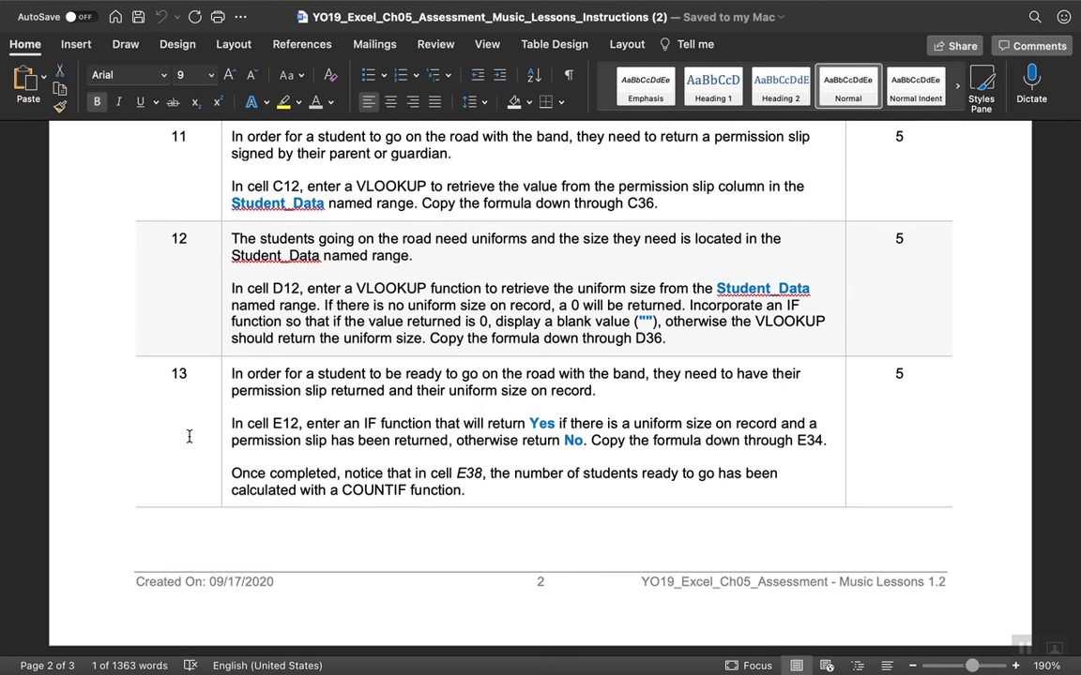
- Go back through the instructions to recheck step 6 on INDEX and MATCH and the named range and VLOOKUP tasks in steps 2 to 5
scroll(189, 436, "up", 10)
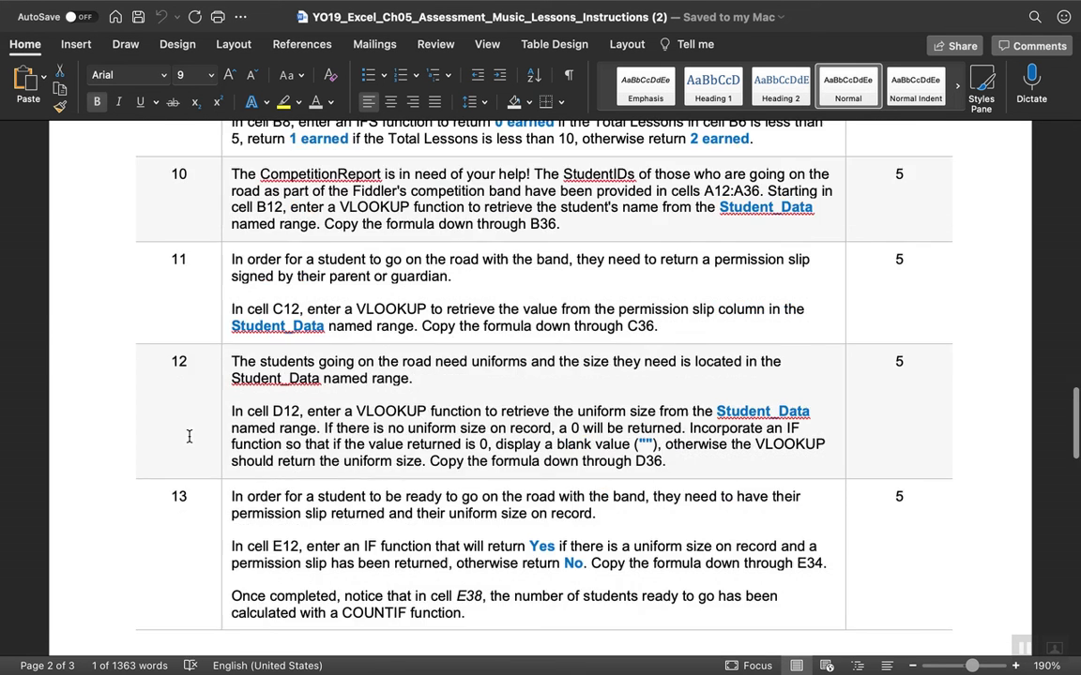
scroll(189, 436, "down", 3)
scroll(188, 437, "down", 1)
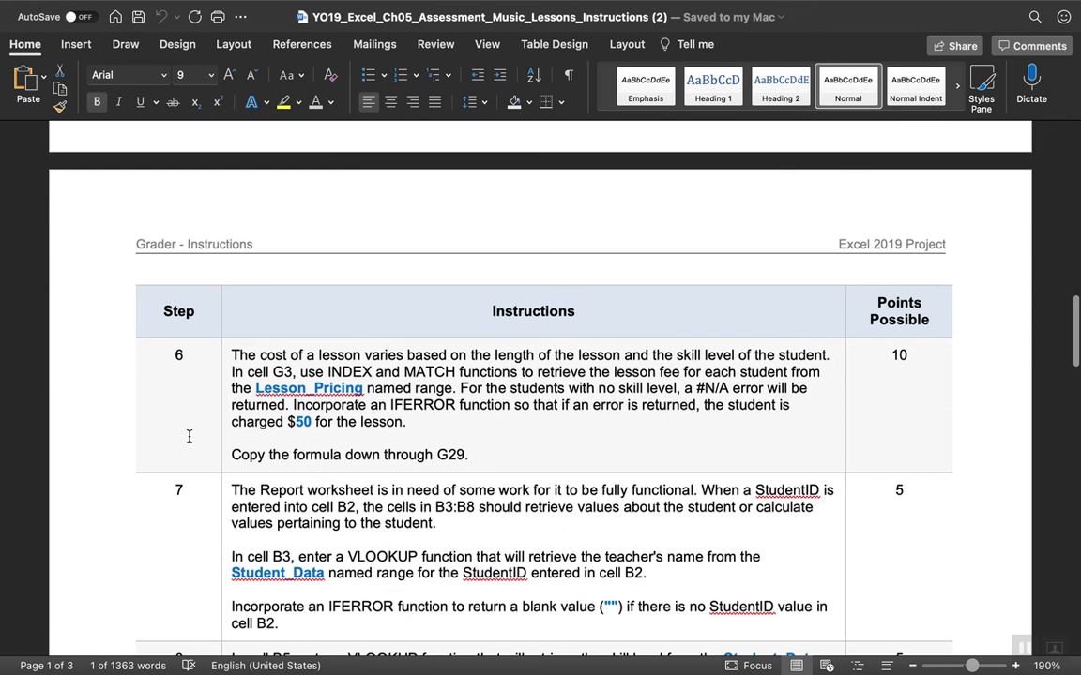
scroll(186, 409, "down", 3)
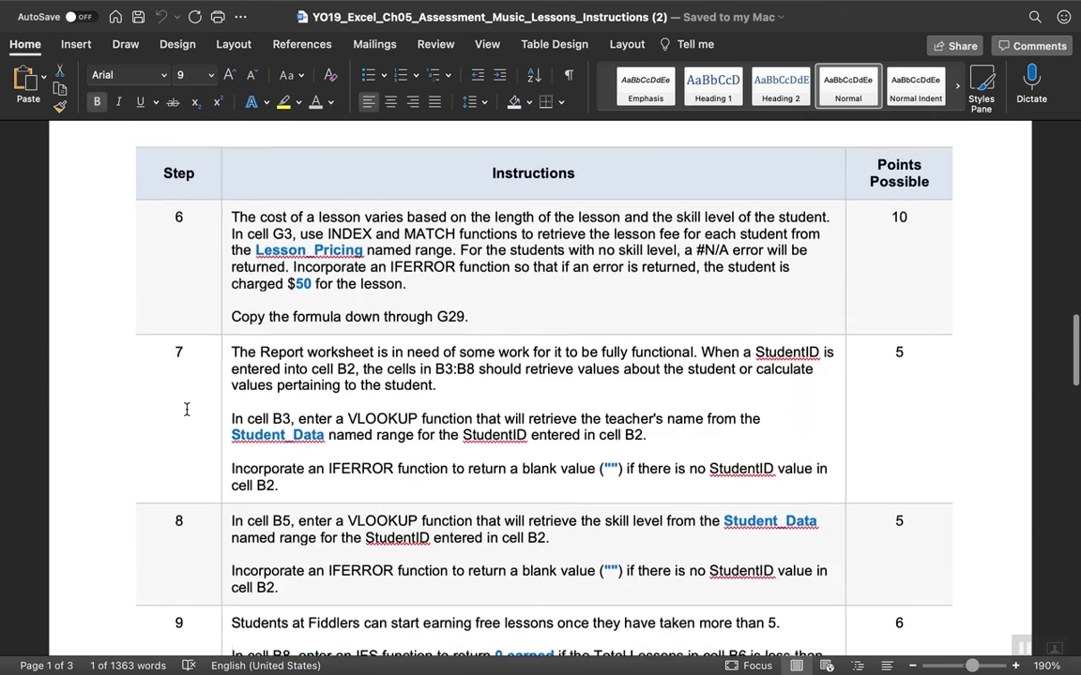
scroll(186, 412, "up", 7)
scroll(186, 413, "up", 15)
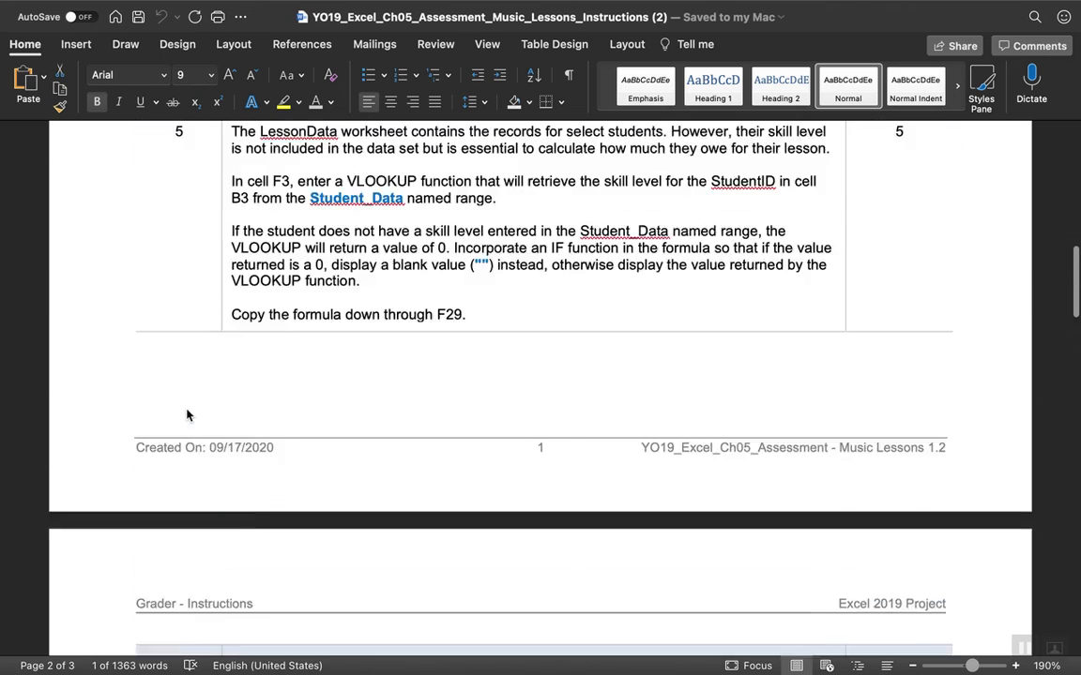
scroll(187, 409, "up", 10)
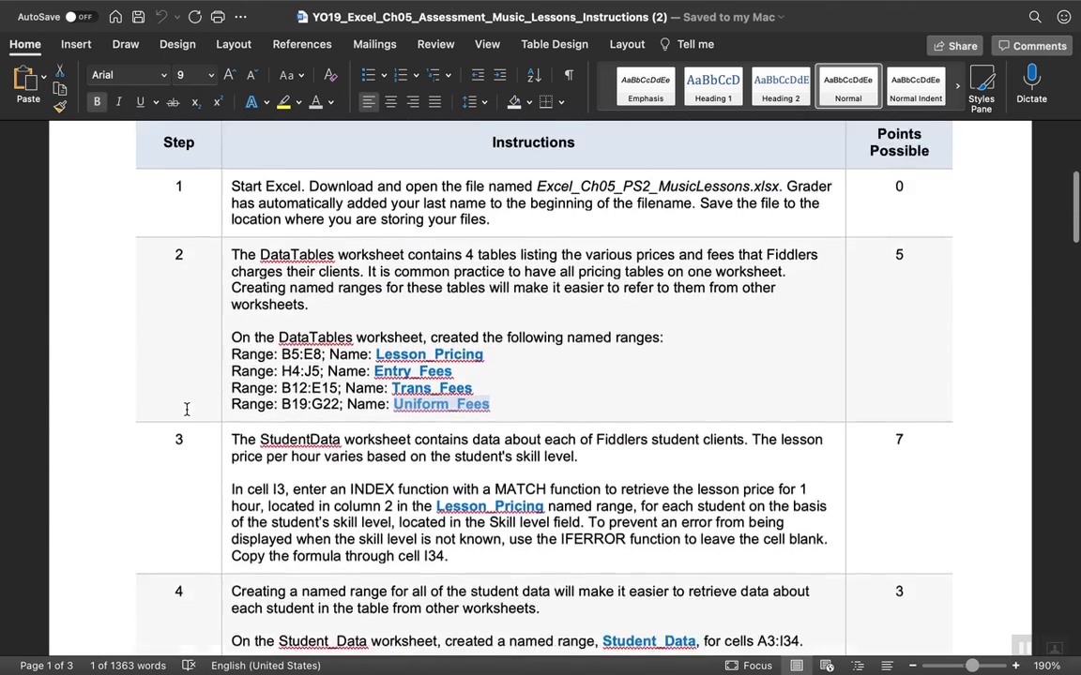
scroll(187, 407, "down", 2)
scroll(187, 407, "down", 10)
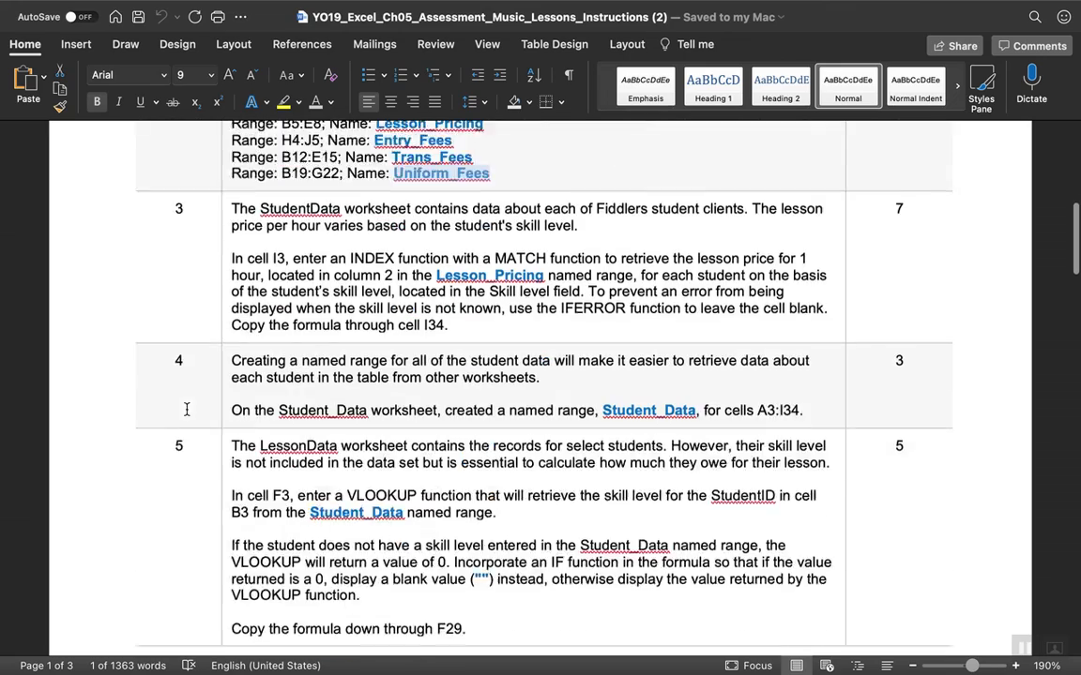